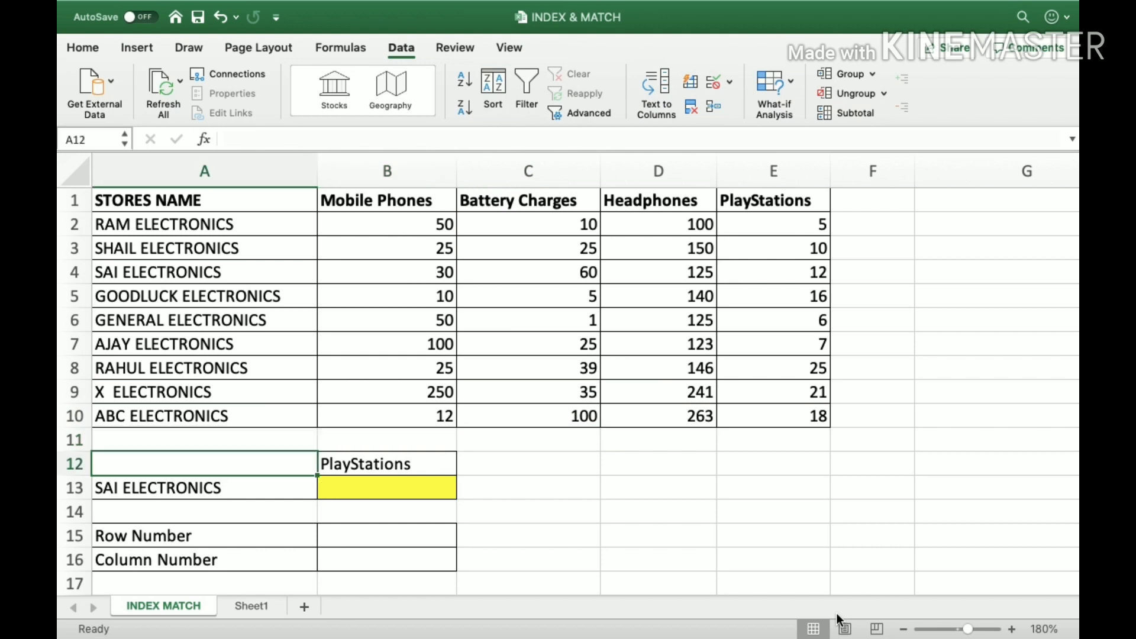
- Choose RAHUL ELECTRONICS from the store list in cell A13
key(shift+Down)
key(shift+Right)
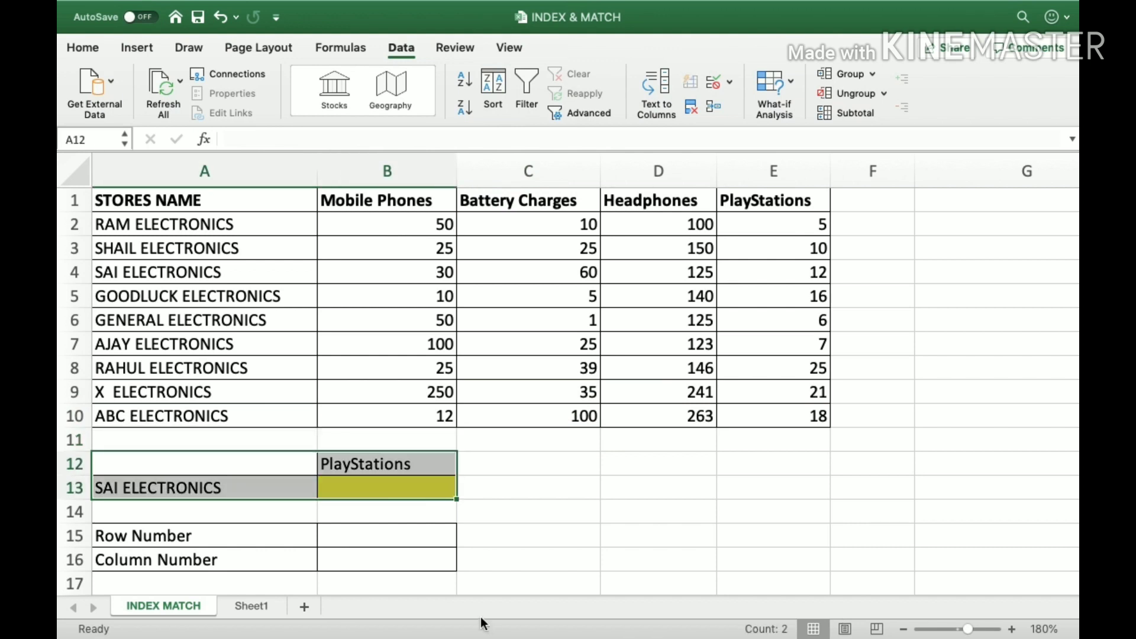
click(304, 489)
click(324, 489)
click(191, 432)
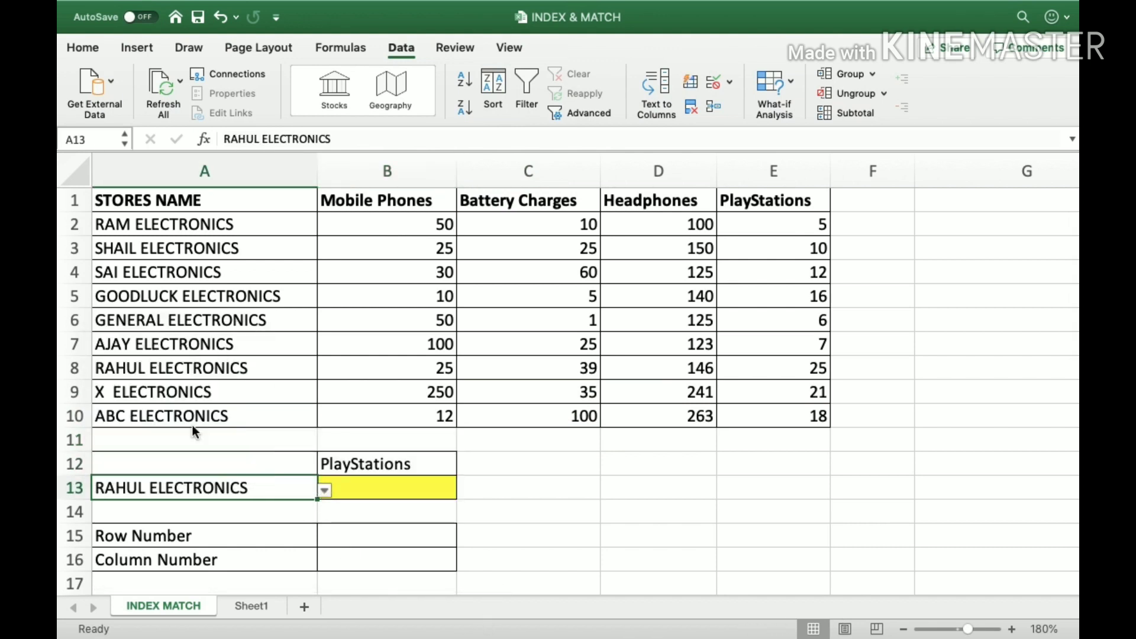
- Choose Battery Charges from the product list in cell B12
click(337, 466)
click(465, 467)
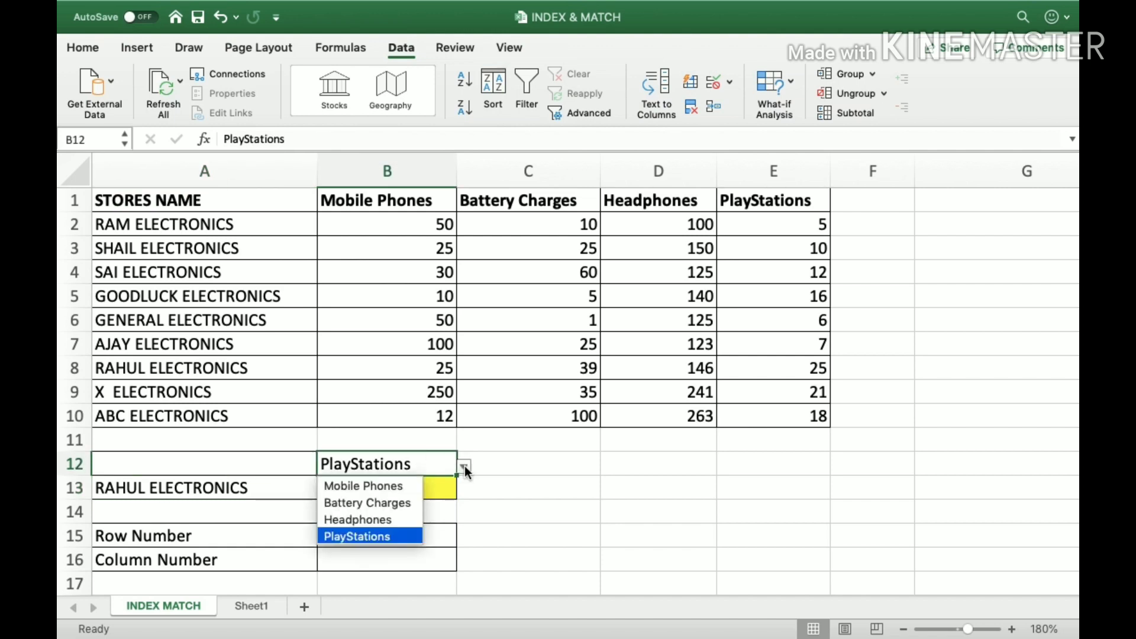
click(373, 497)
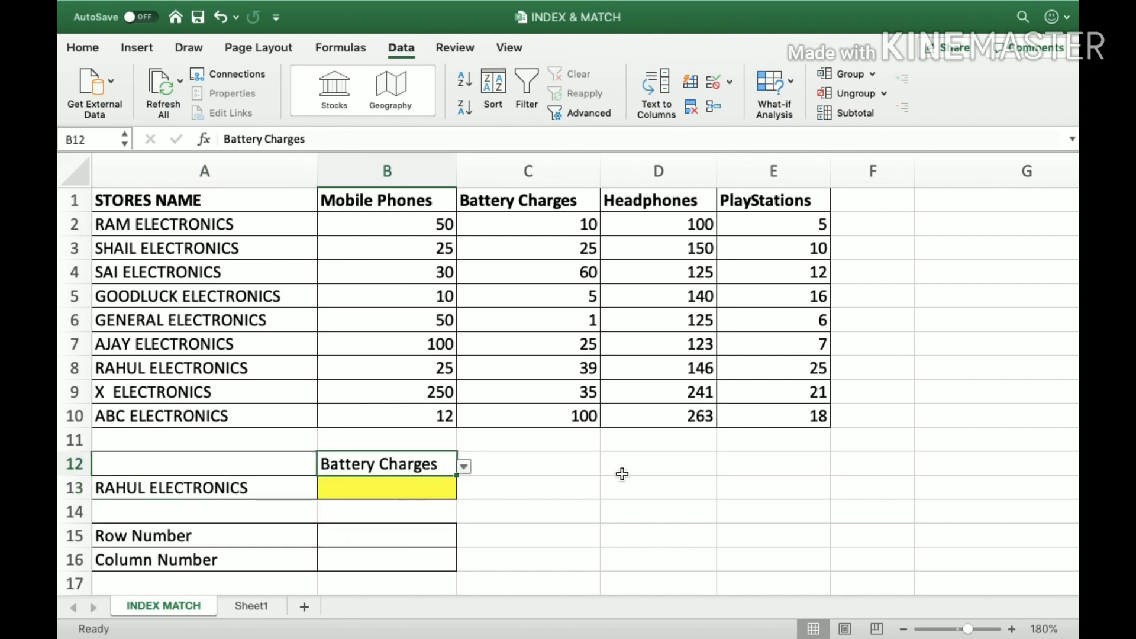
click(621, 470)
click(393, 489)
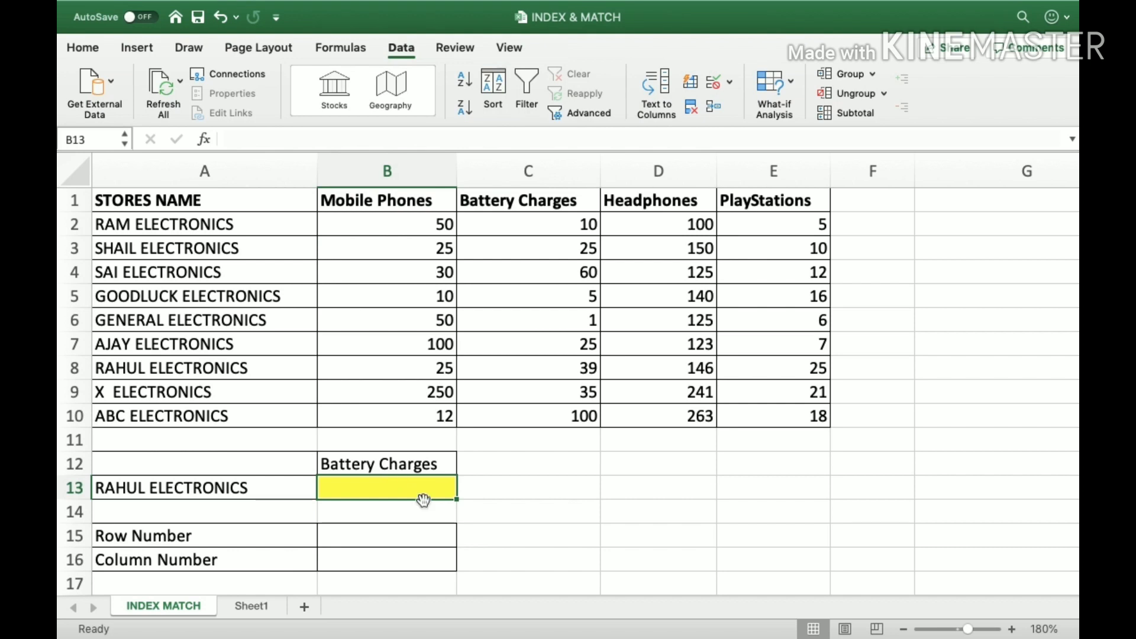
- Choose GENERAL ELECTRONICS as the store in cell A13 and reselect Battery Charges as the product in B12
click(231, 488)
click(324, 490)
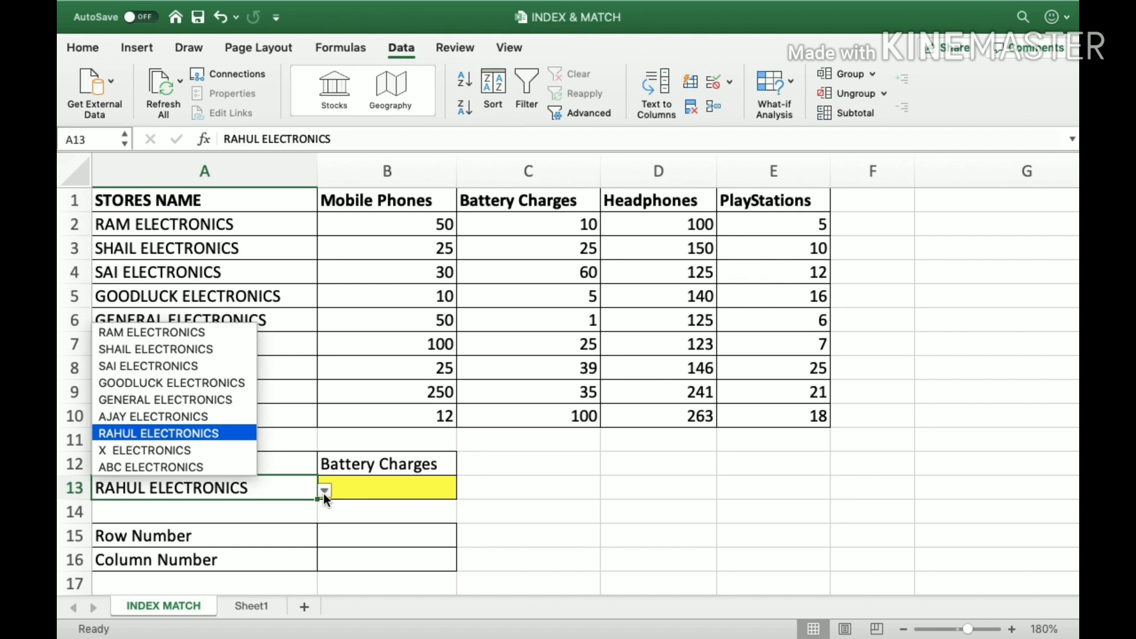
click(210, 399)
click(383, 467)
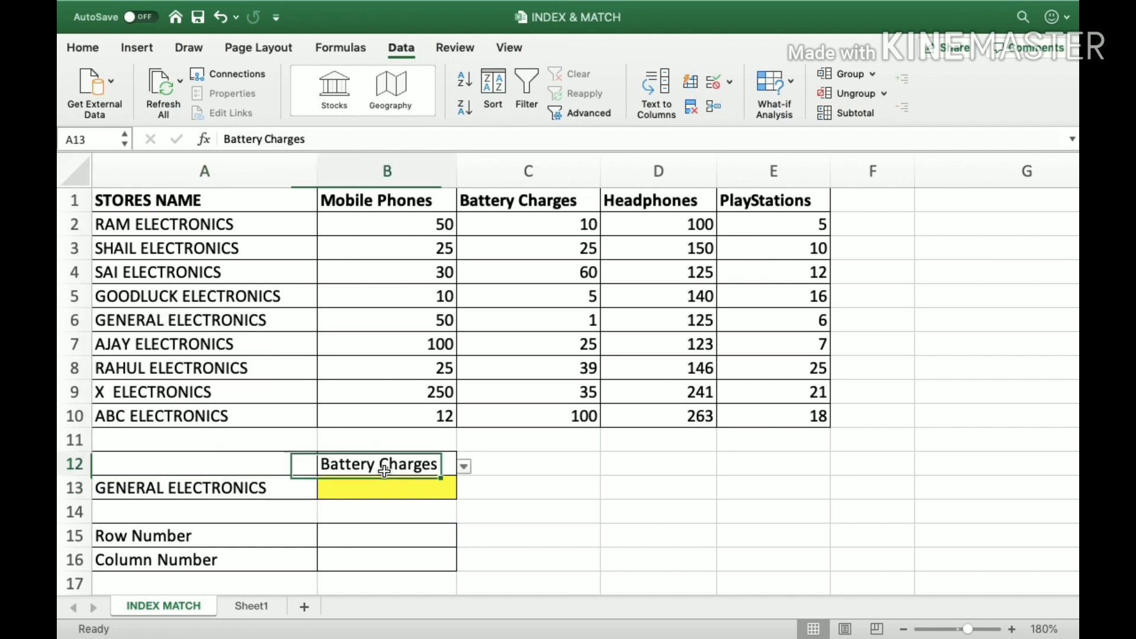
click(464, 465)
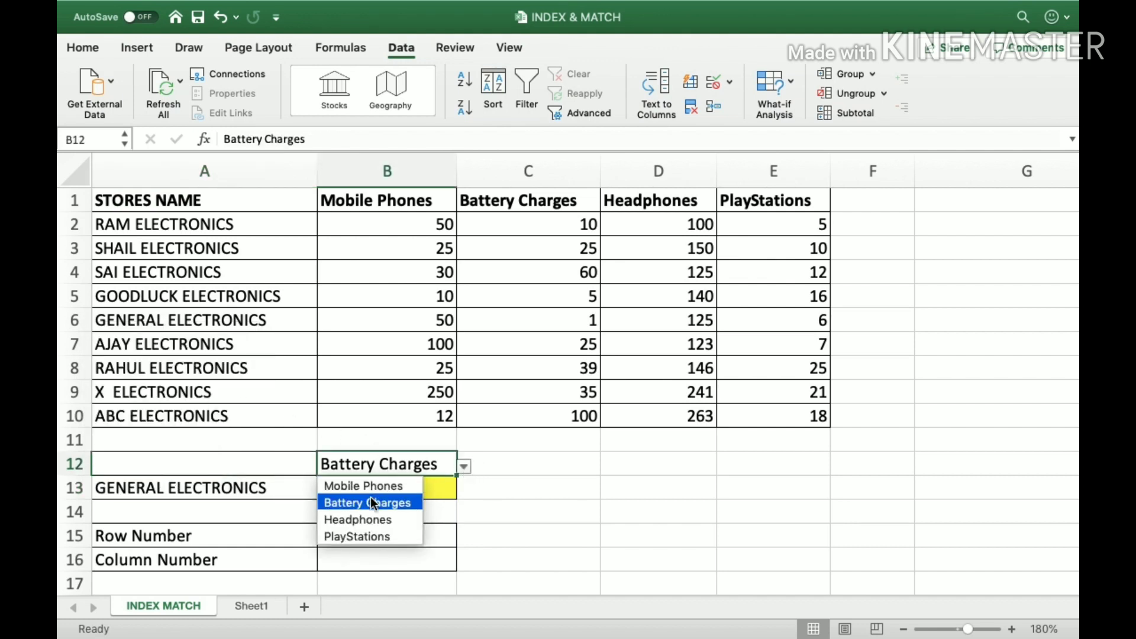
click(371, 495)
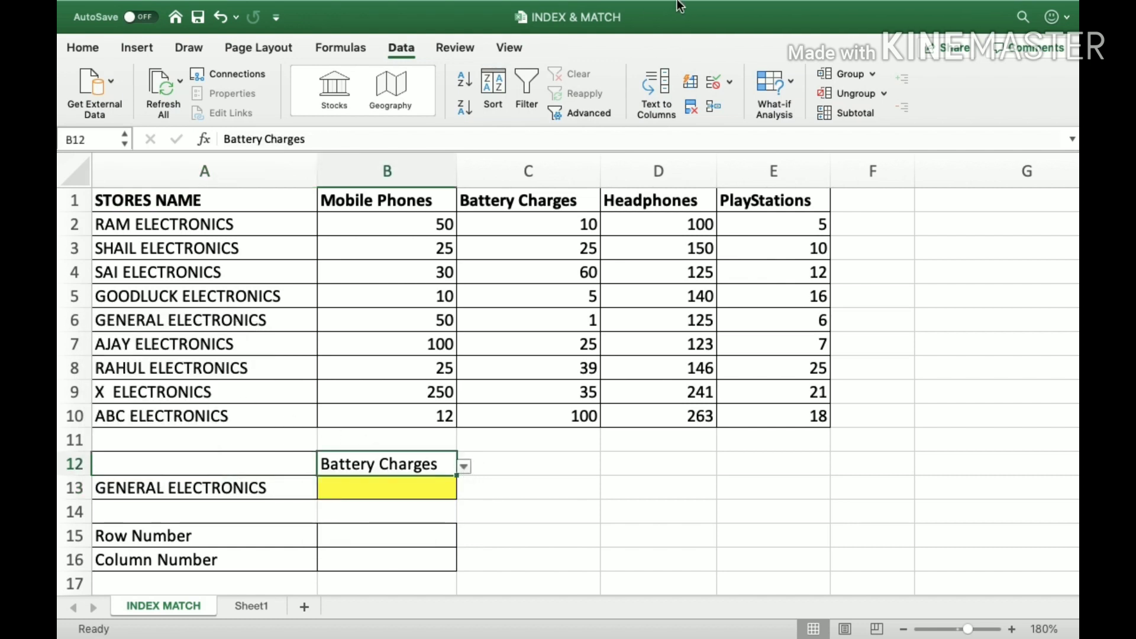
- Add a List data validation to cell E12 with the store names in A2:A10 as source, and check its in-cell list
click(621, 463)
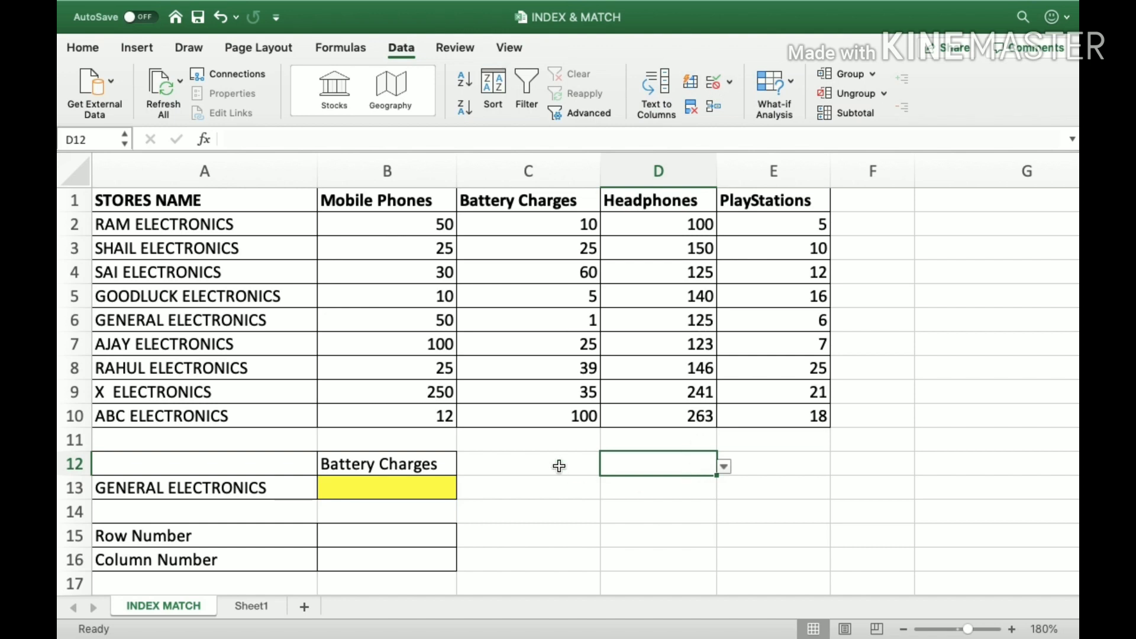
click(559, 466)
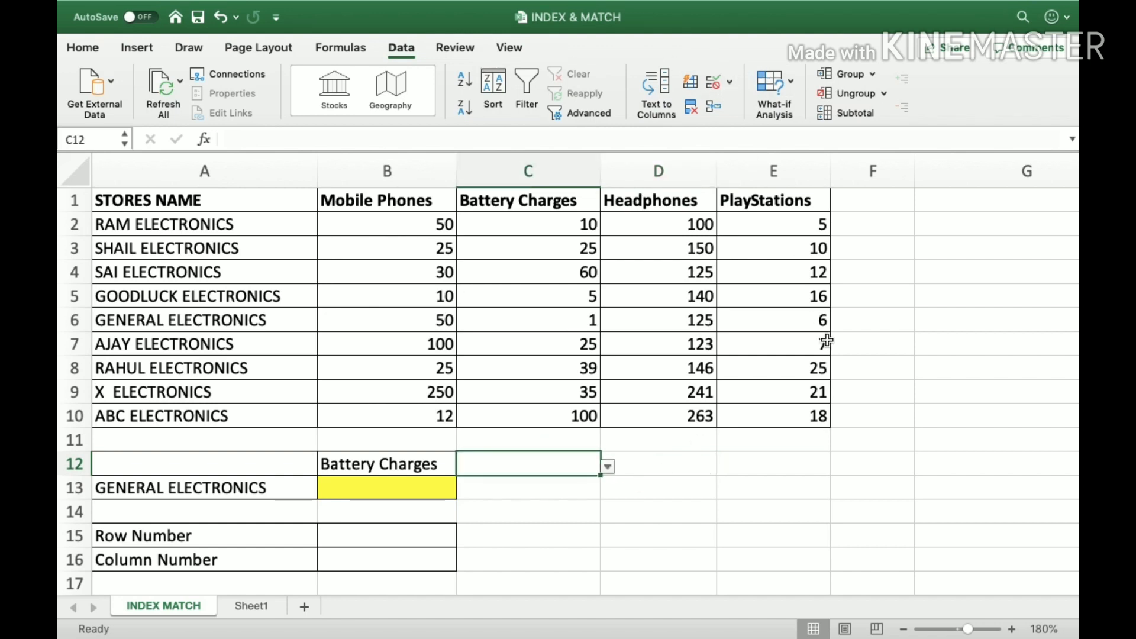
click(783, 465)
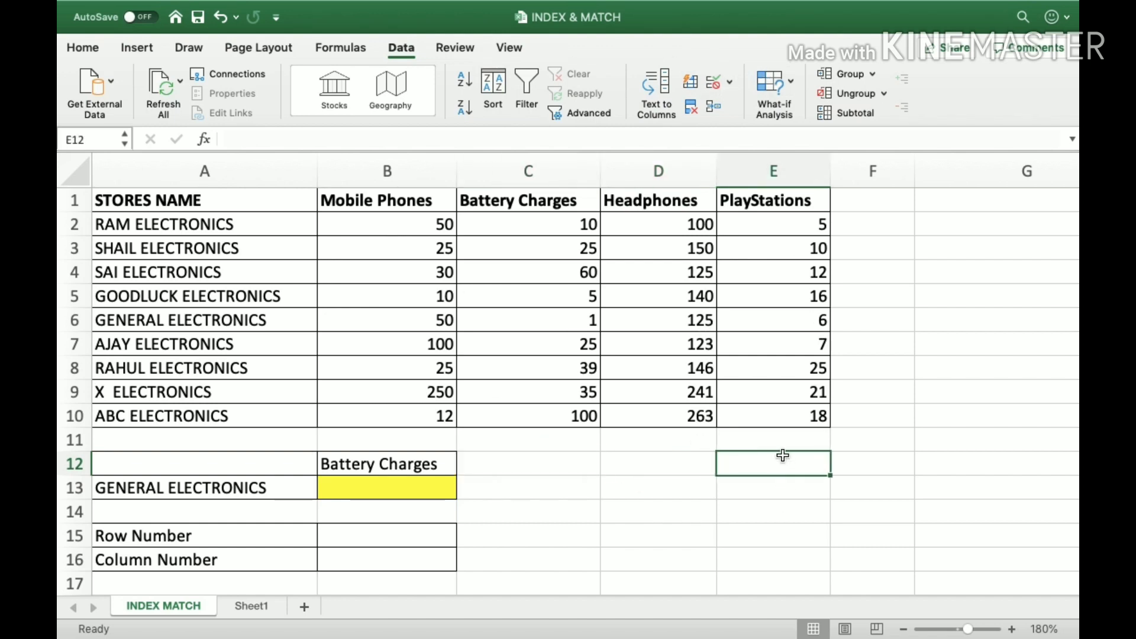
click(709, 83)
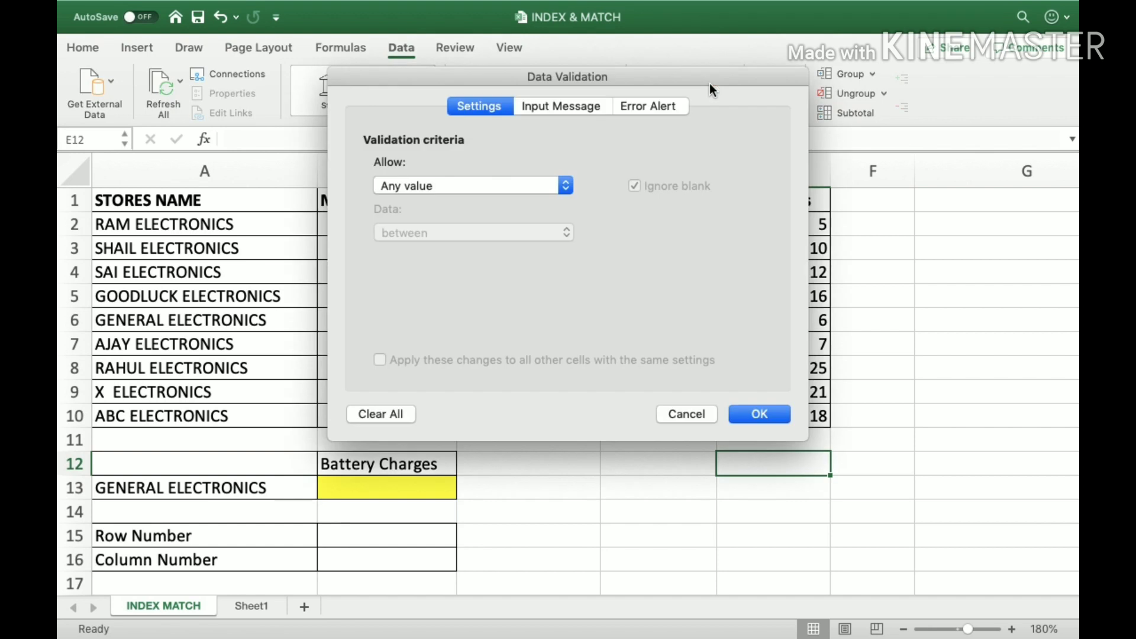
click(453, 190)
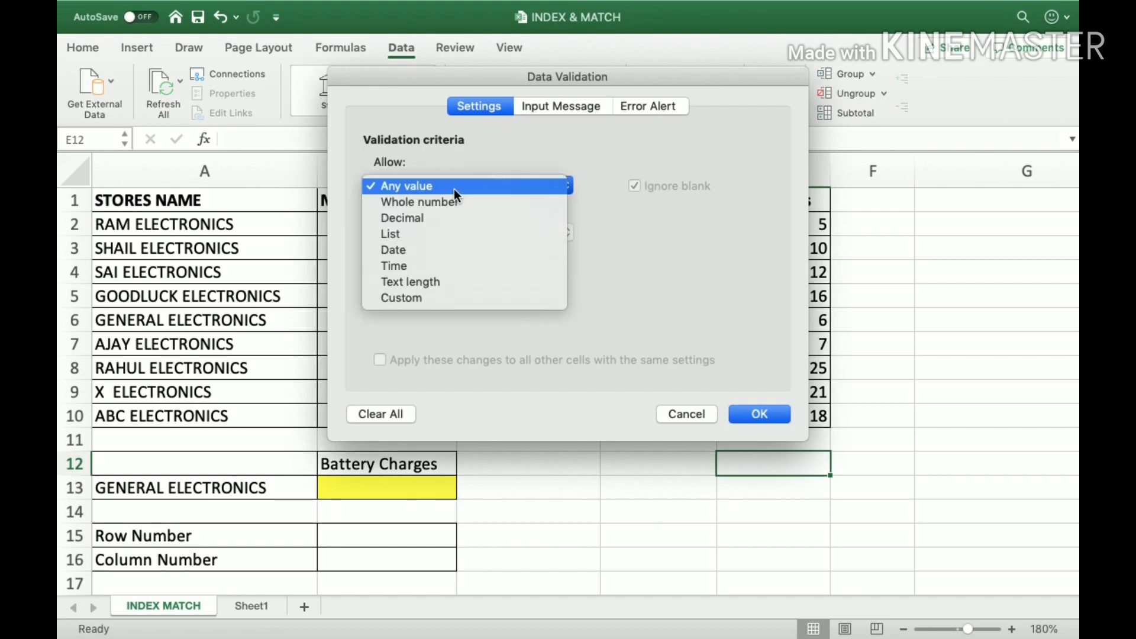
click(430, 238)
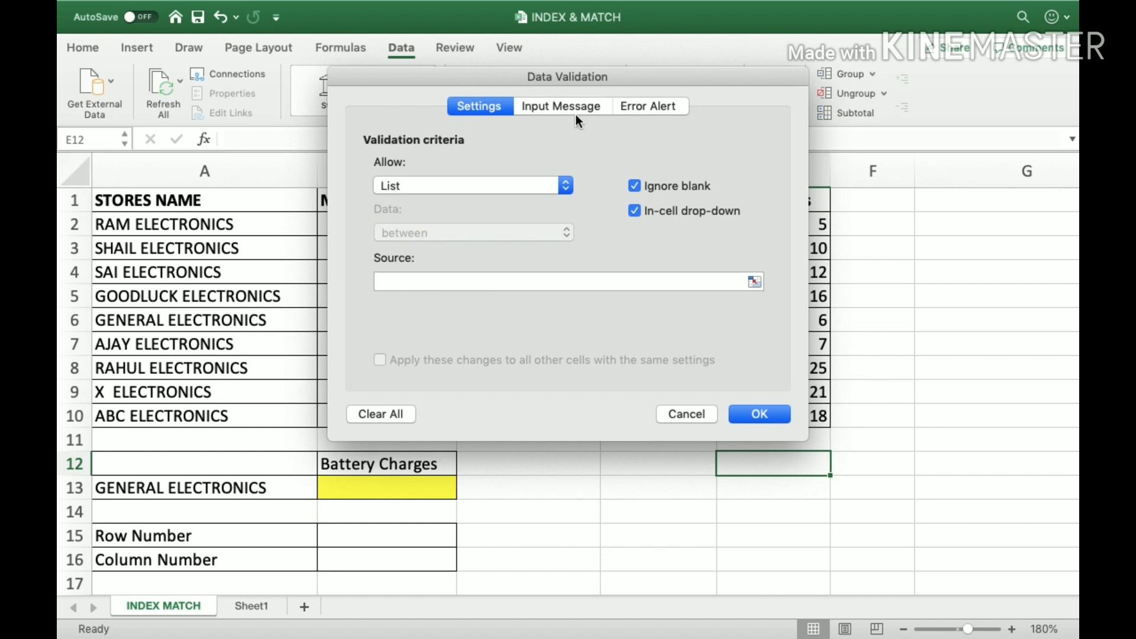
drag(638, 73, 870, 82)
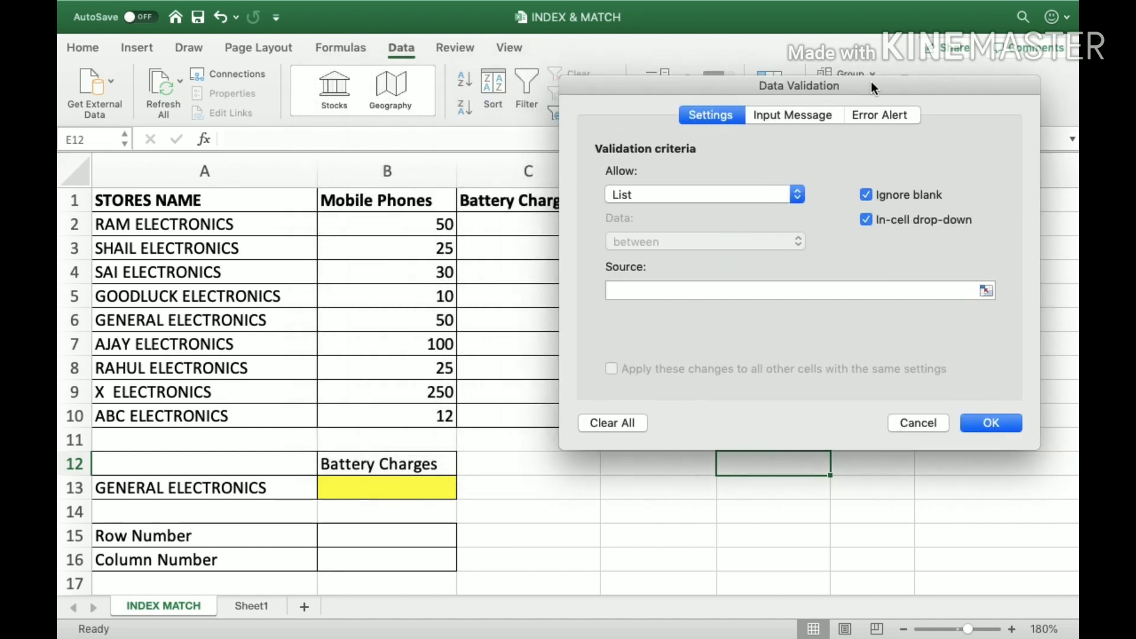
click(639, 287)
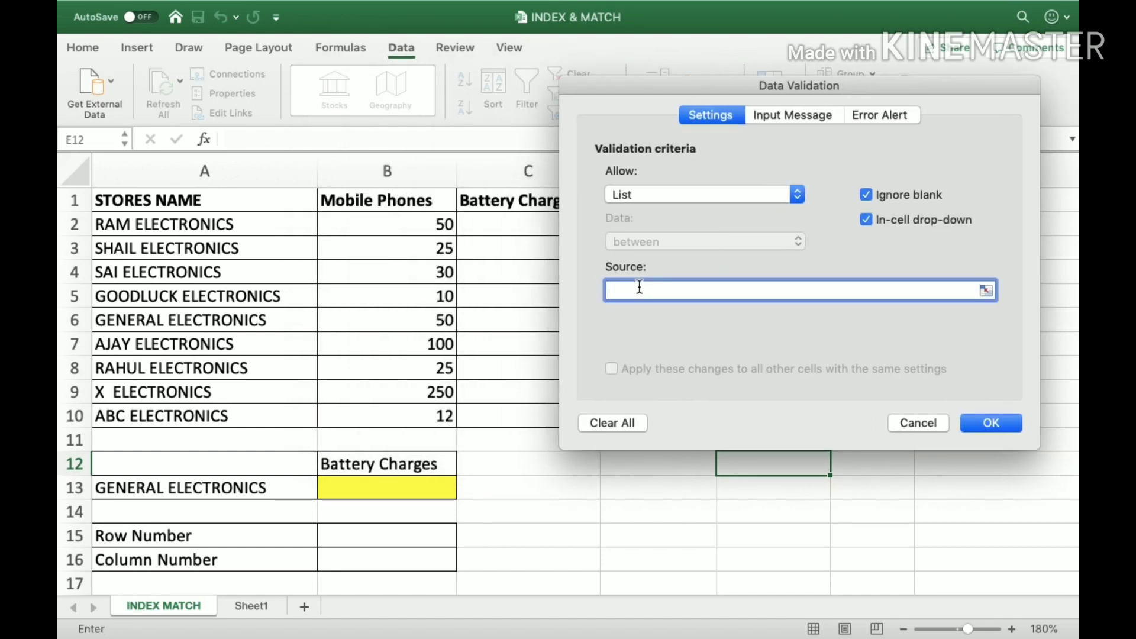
drag(240, 223, 250, 411)
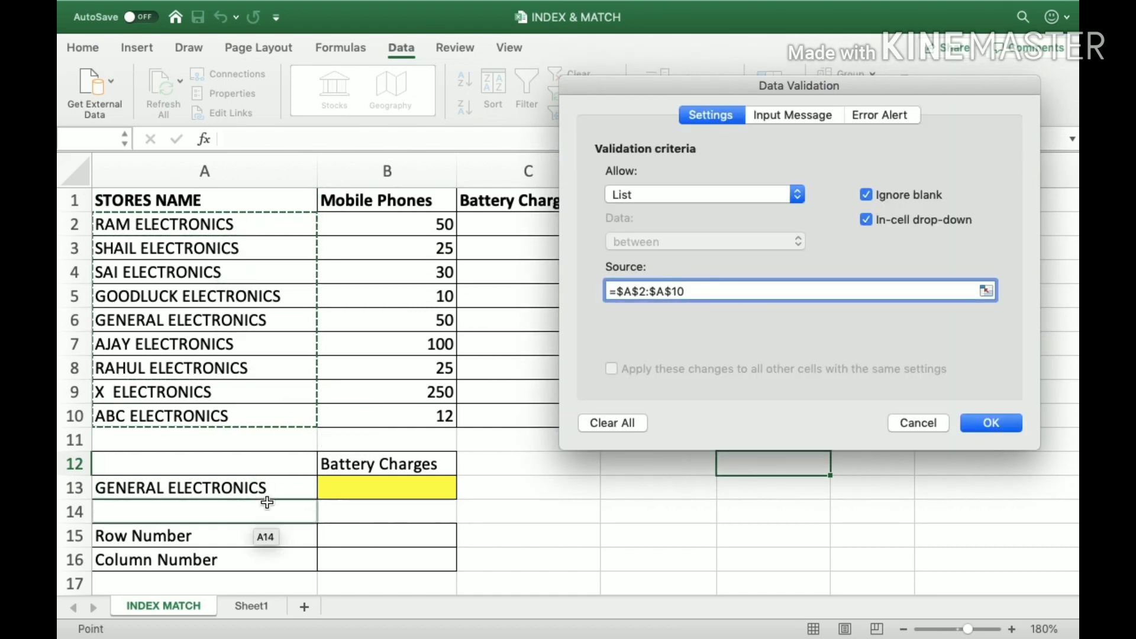
click(987, 421)
click(837, 466)
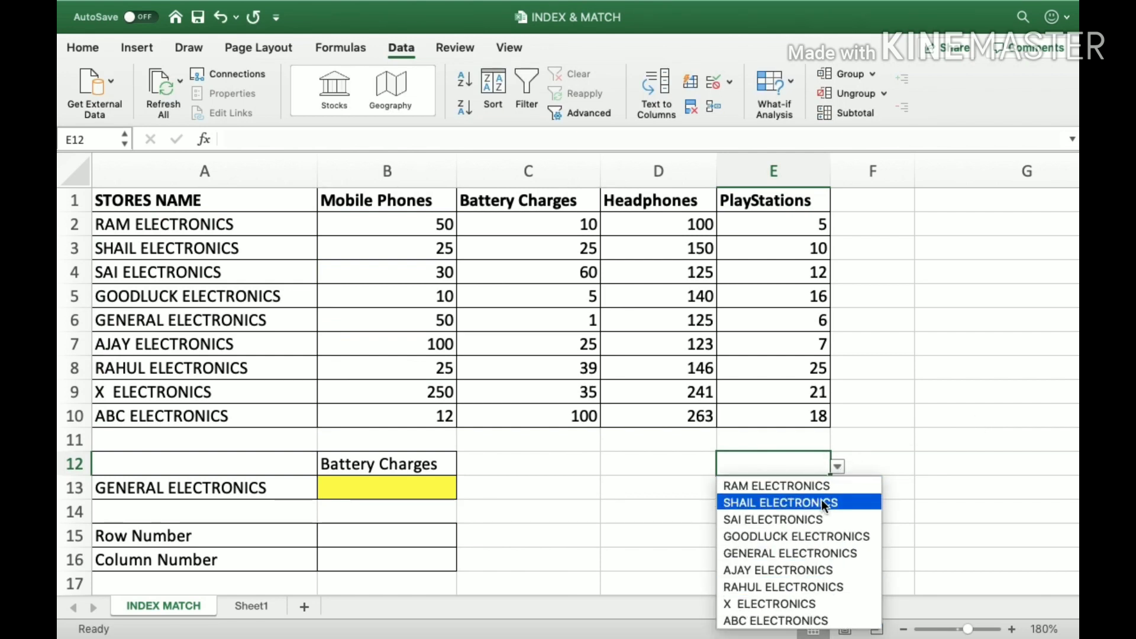
click(917, 506)
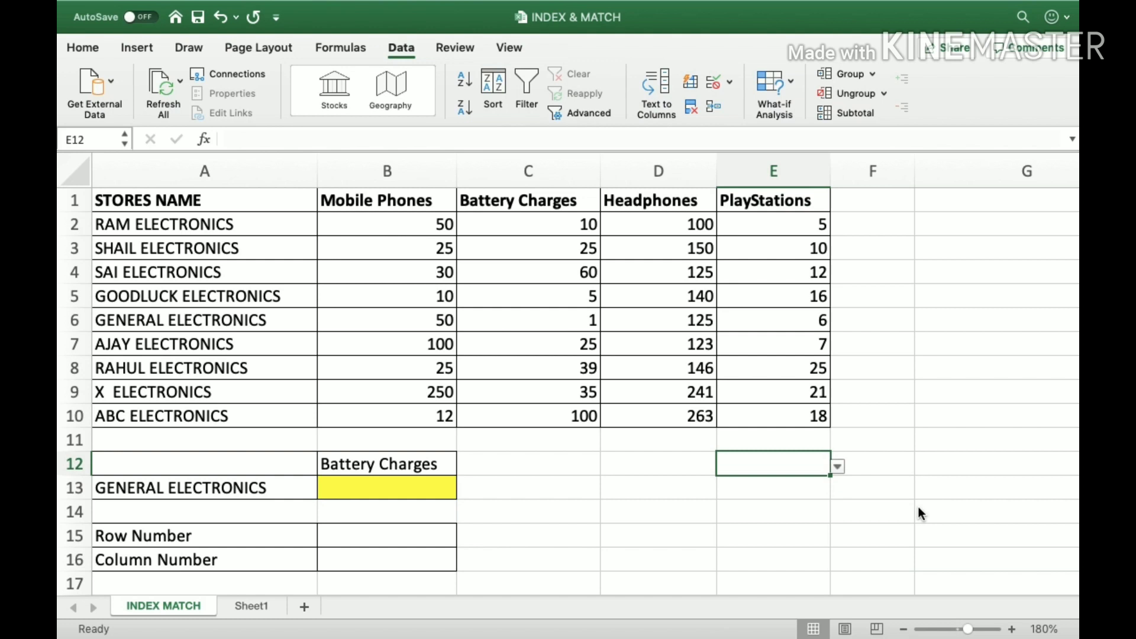
- Add a List data validation to cell E13 with the product headers in B1:E1 as source, and check its in-cell list
click(800, 494)
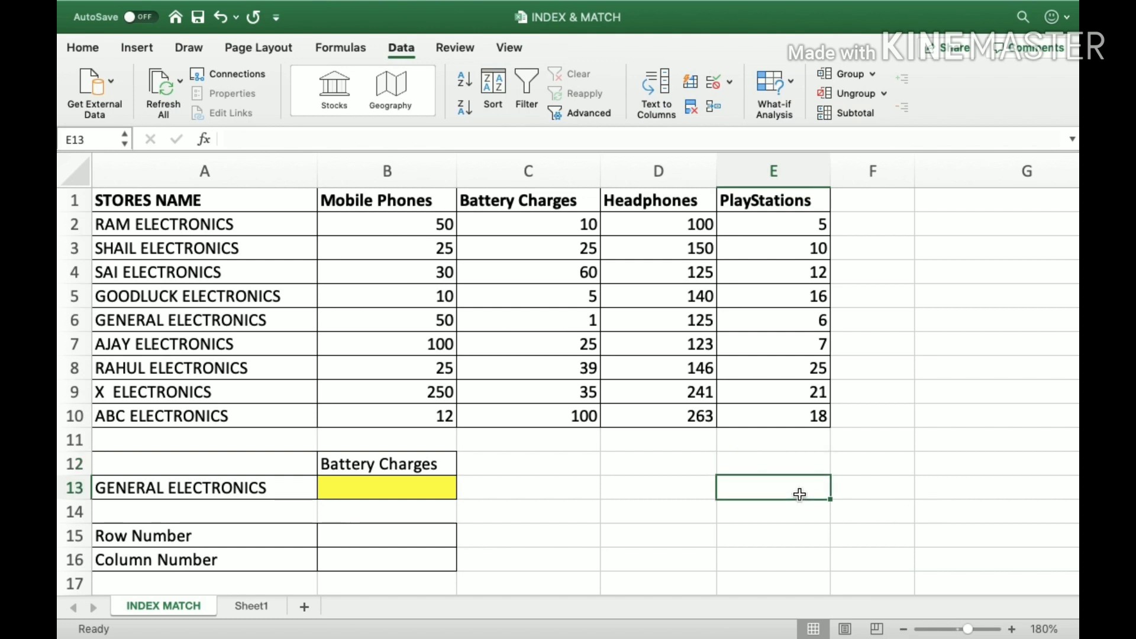
click(716, 83)
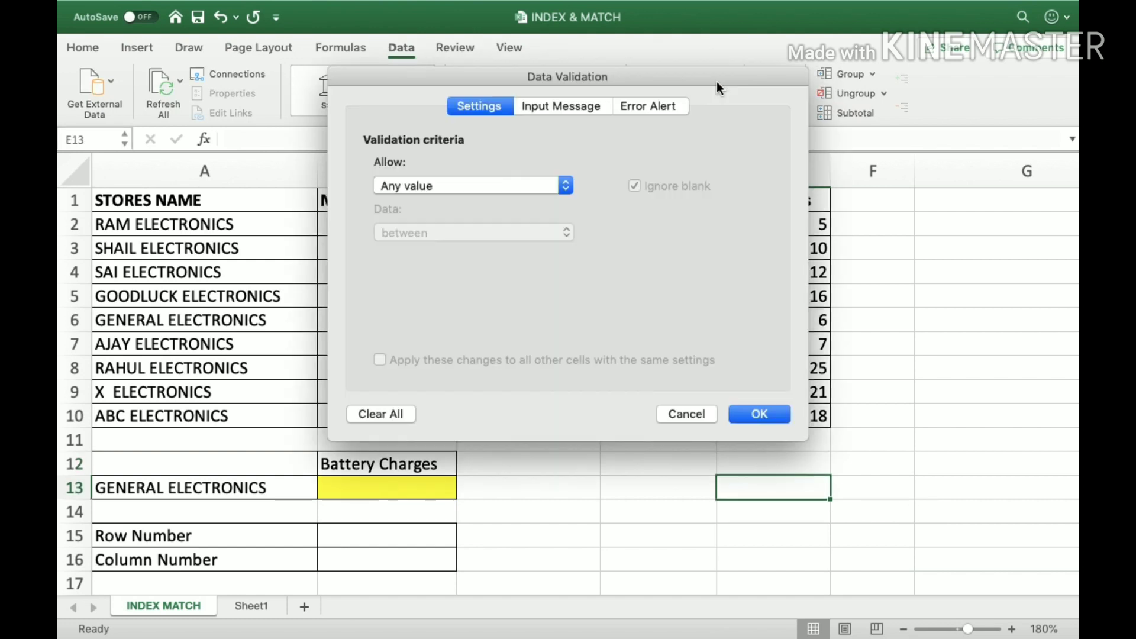
click(521, 184)
click(452, 234)
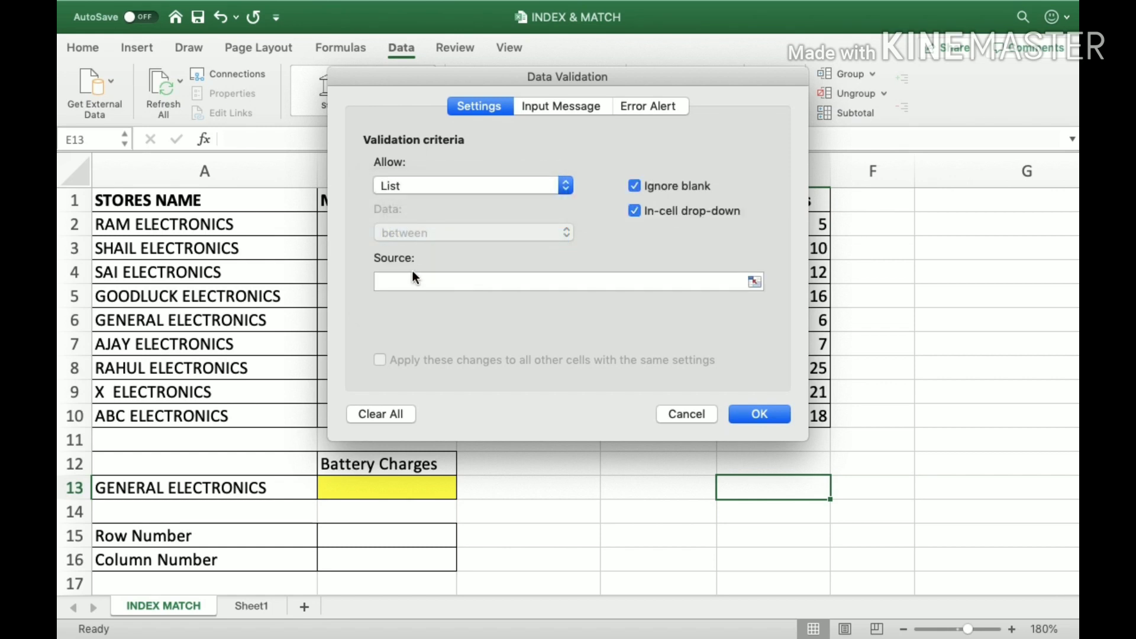
click(408, 277)
drag(546, 71, 582, 253)
drag(408, 195, 763, 197)
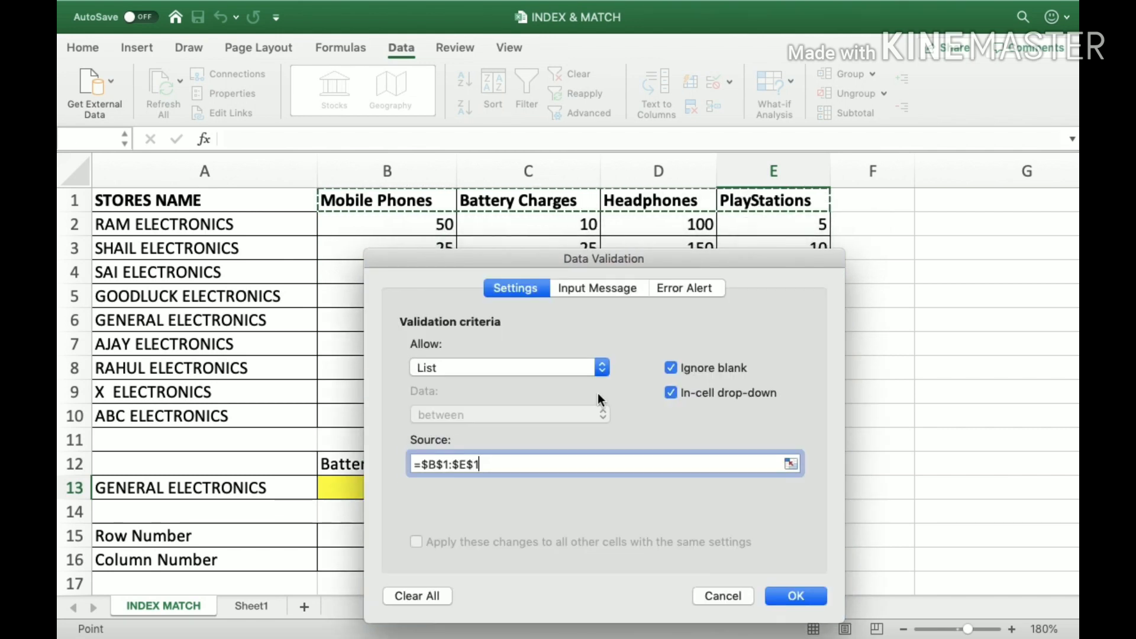
click(808, 597)
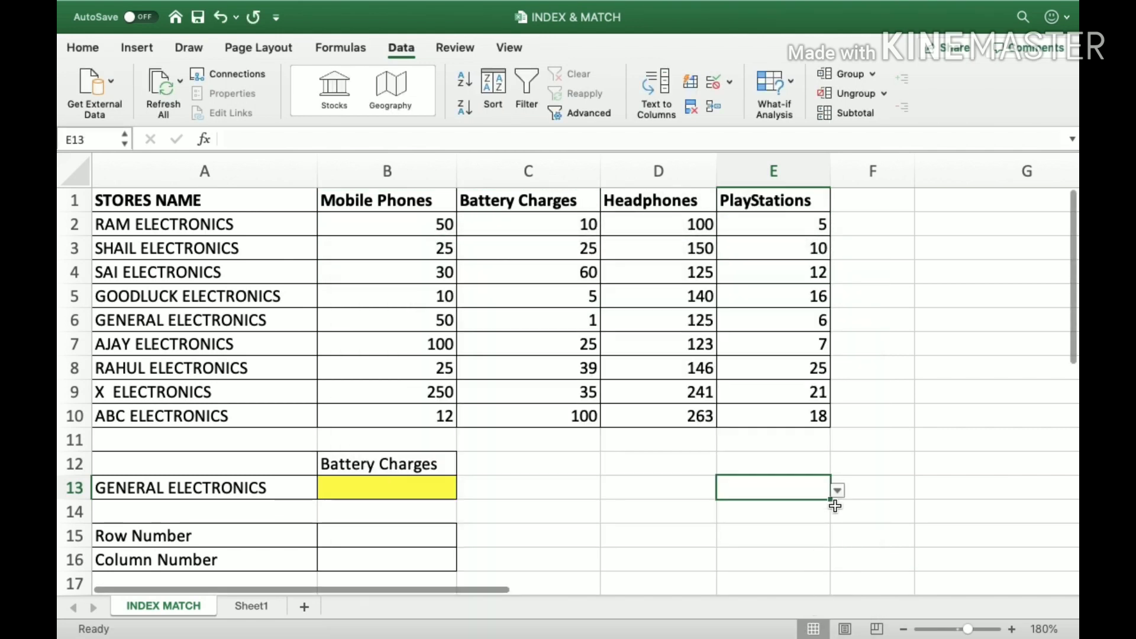
click(837, 491)
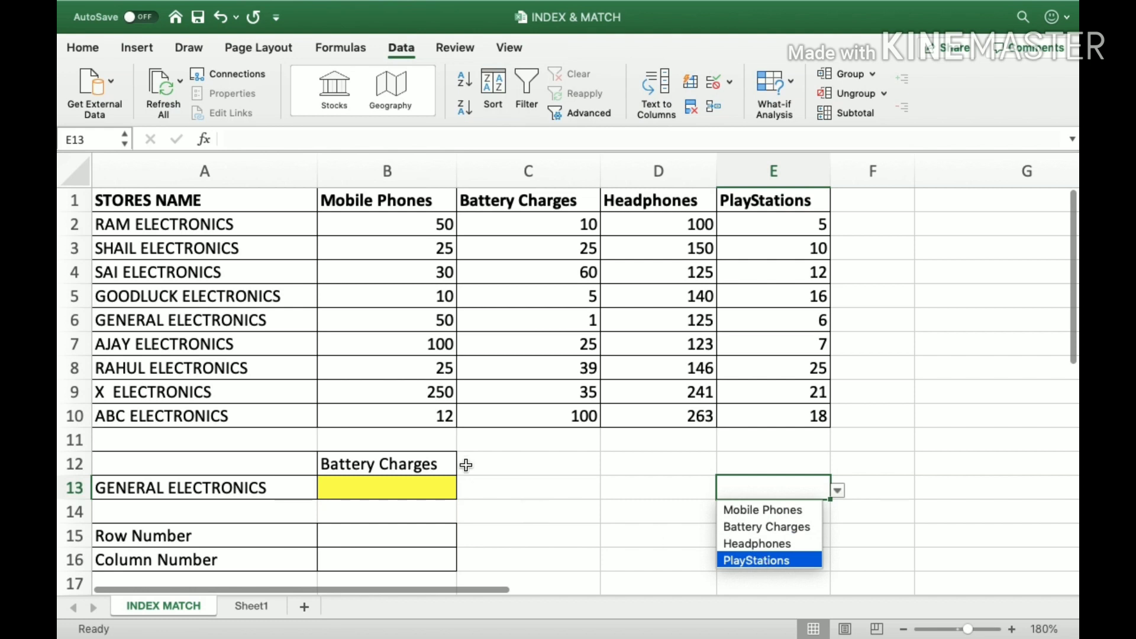
click(403, 465)
- Enter the formula =INDEX(A1:E10,6,3) in the yellow result cell B13
click(299, 486)
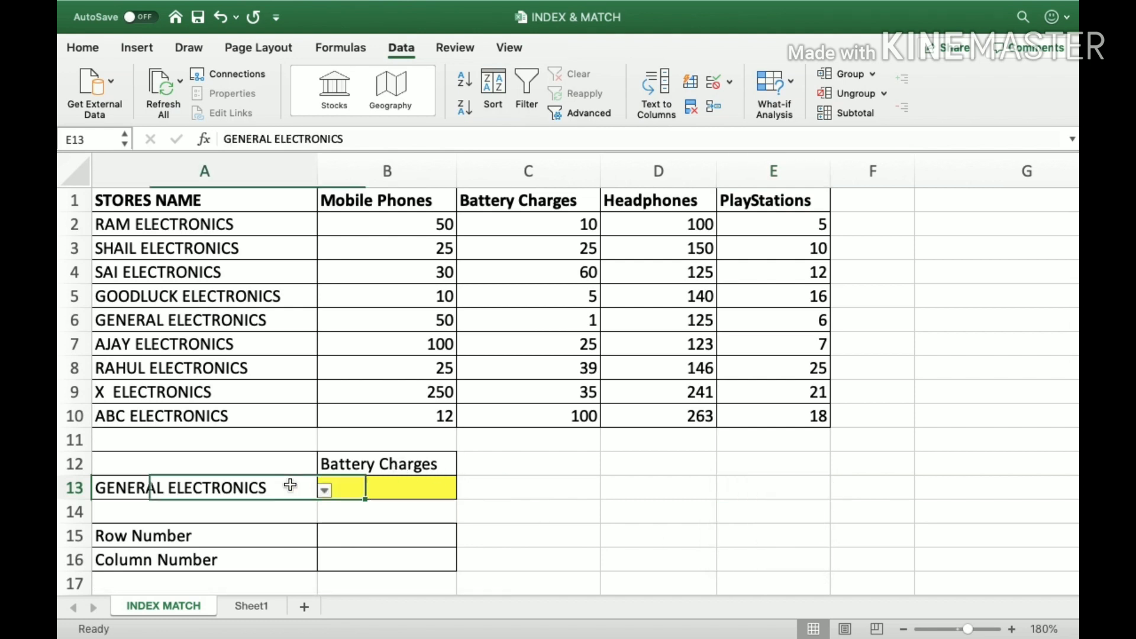
click(338, 471)
click(352, 492)
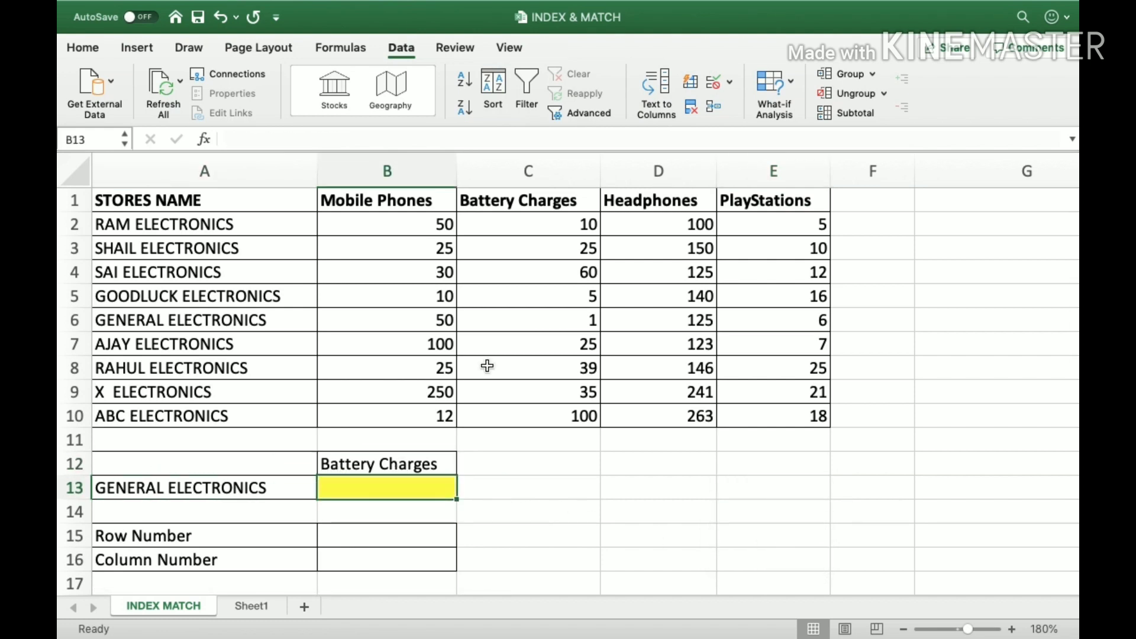
text(=)
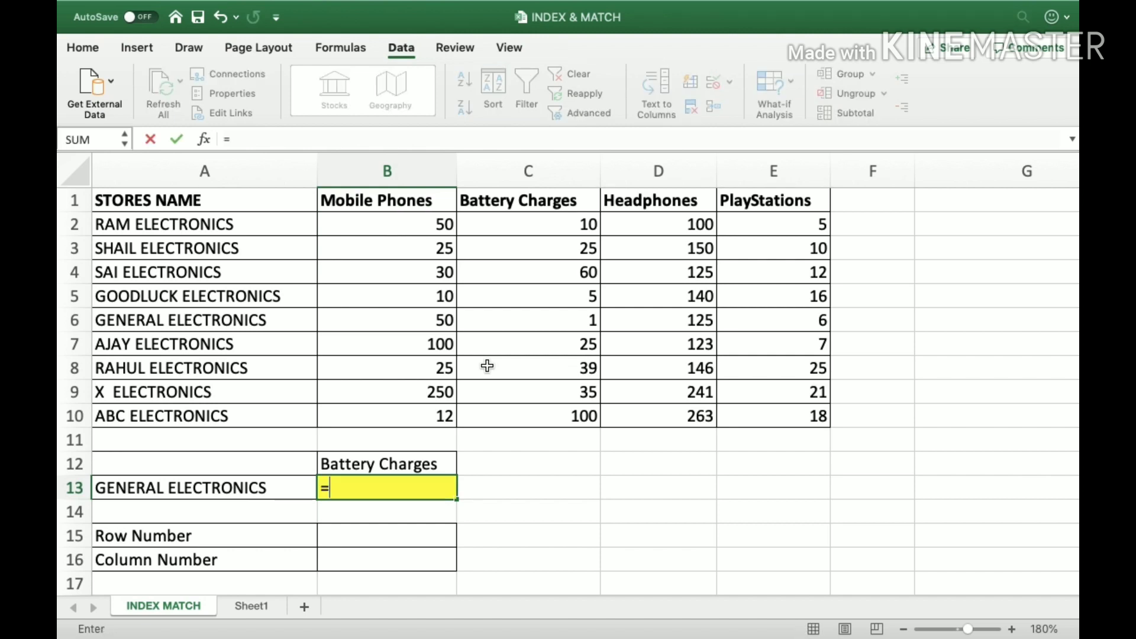
text(INDEX()
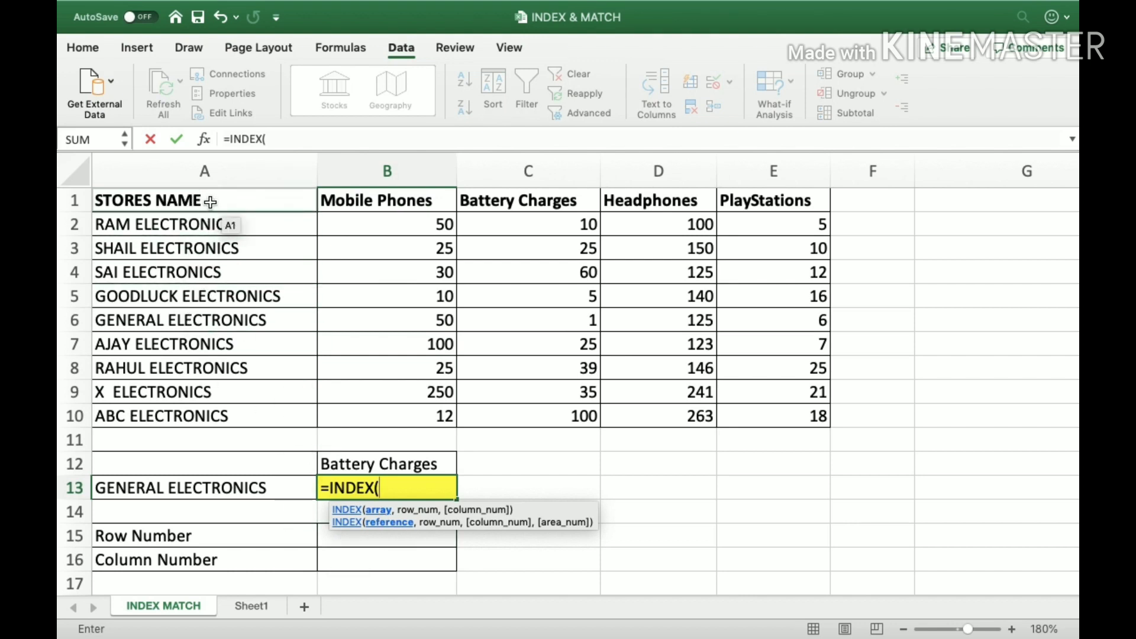
drag(212, 201, 779, 423)
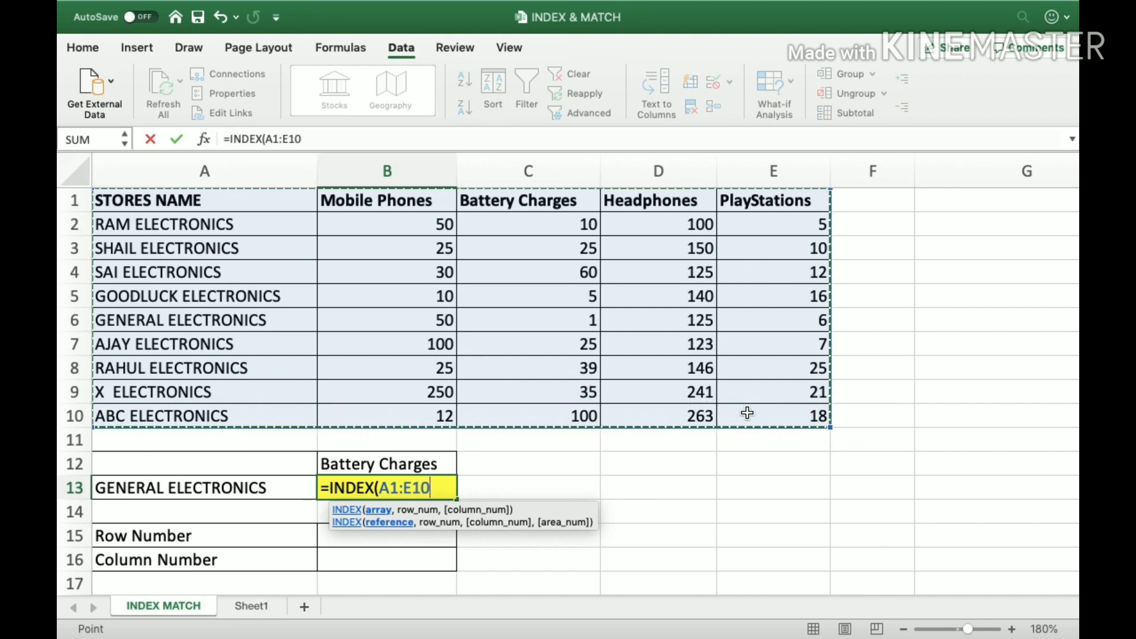
text(,6)
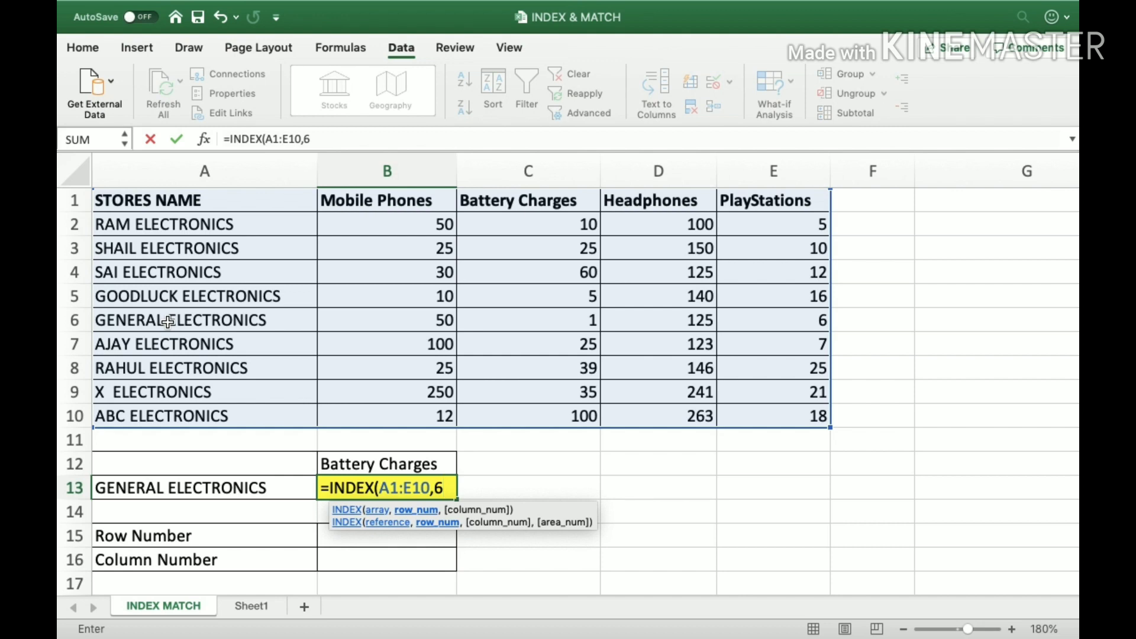
text(,)
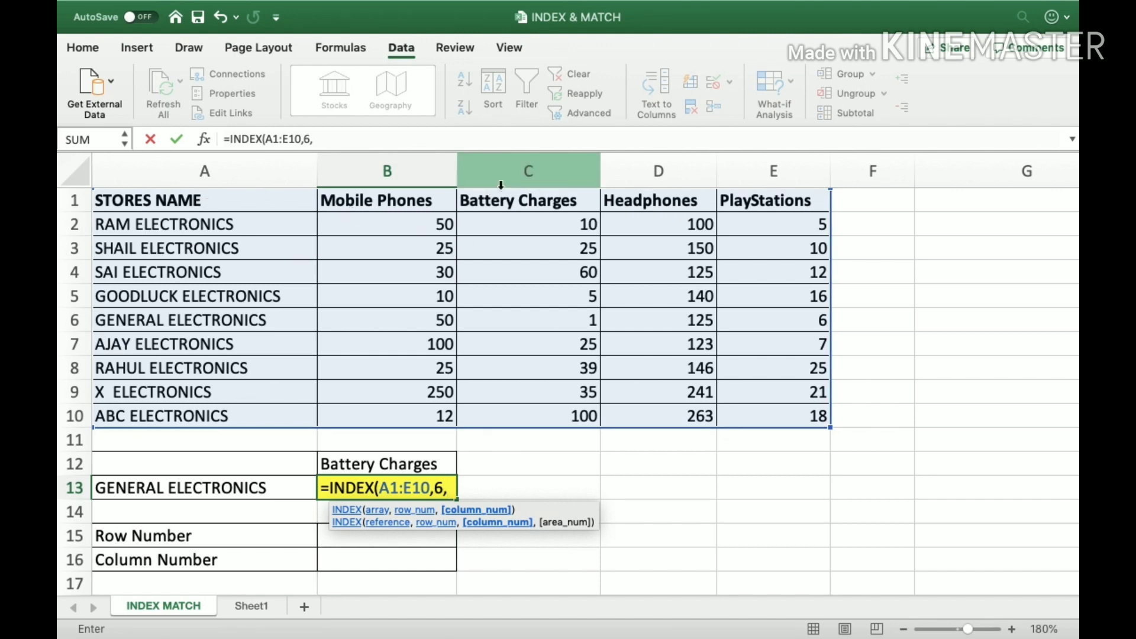
text(3))
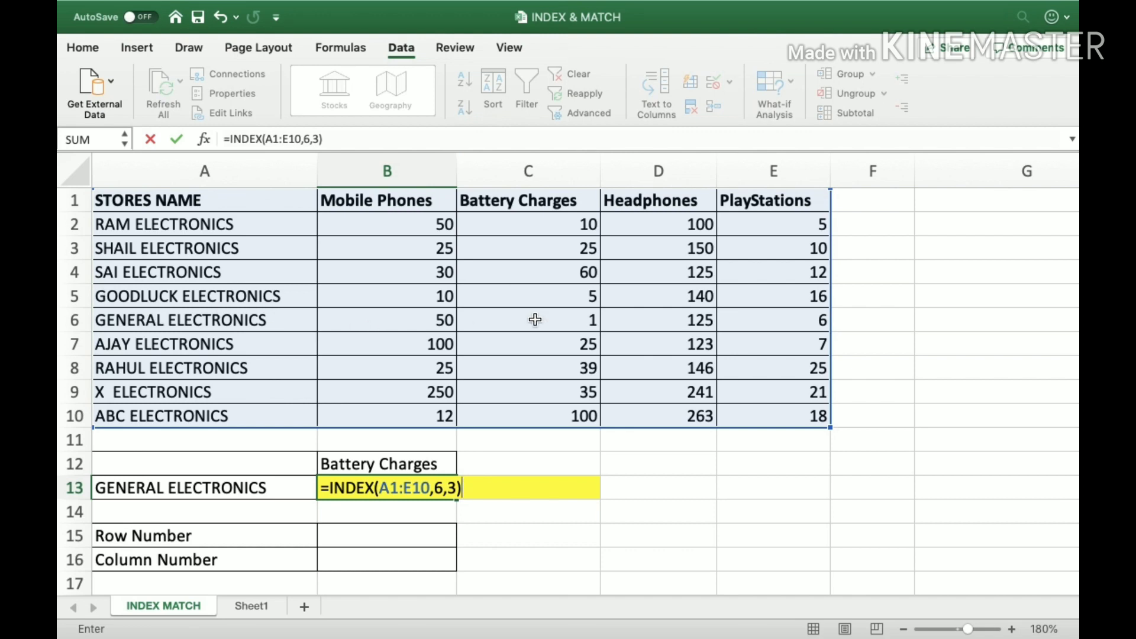
key(Return)
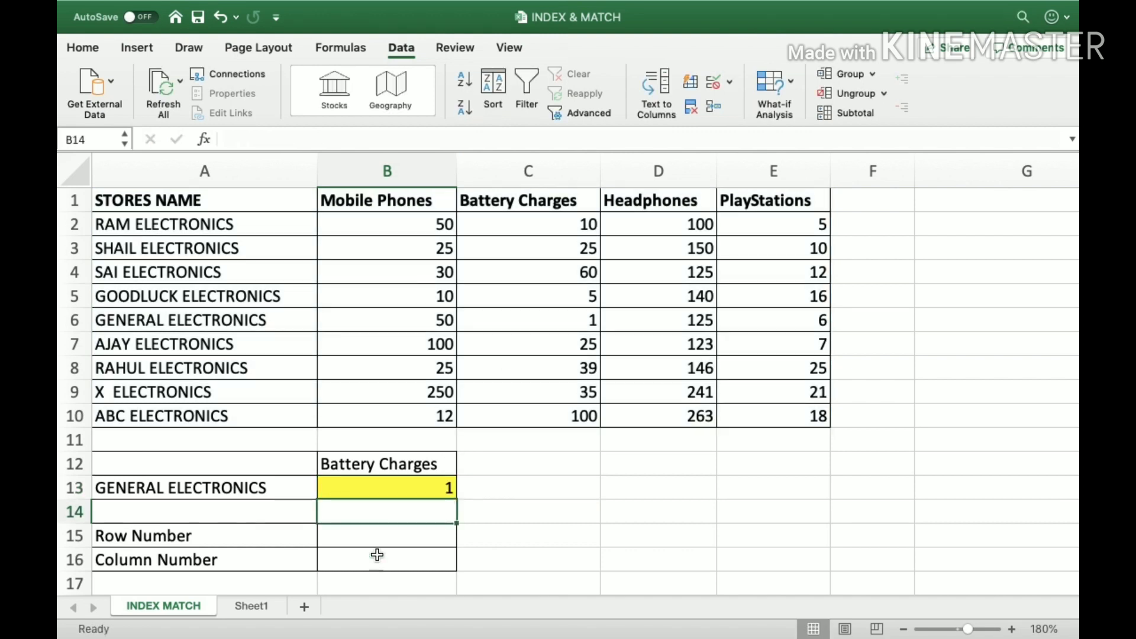
- Review the INDEX formula in B13 against the table range A1:E10, row 6 and column C
click(434, 489)
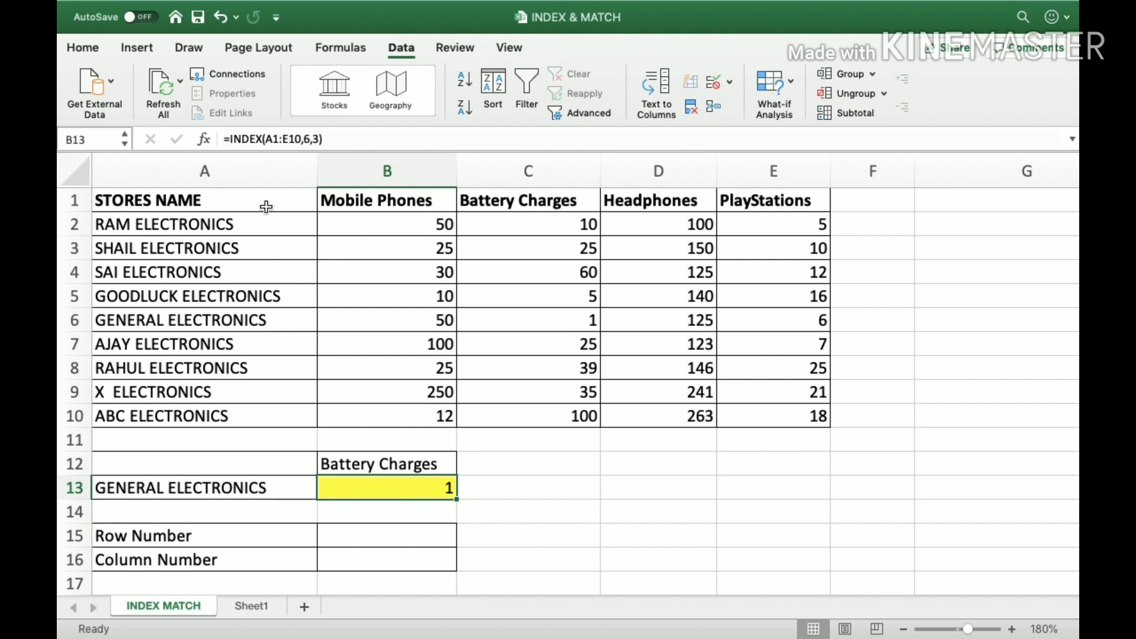
drag(266, 206, 765, 425)
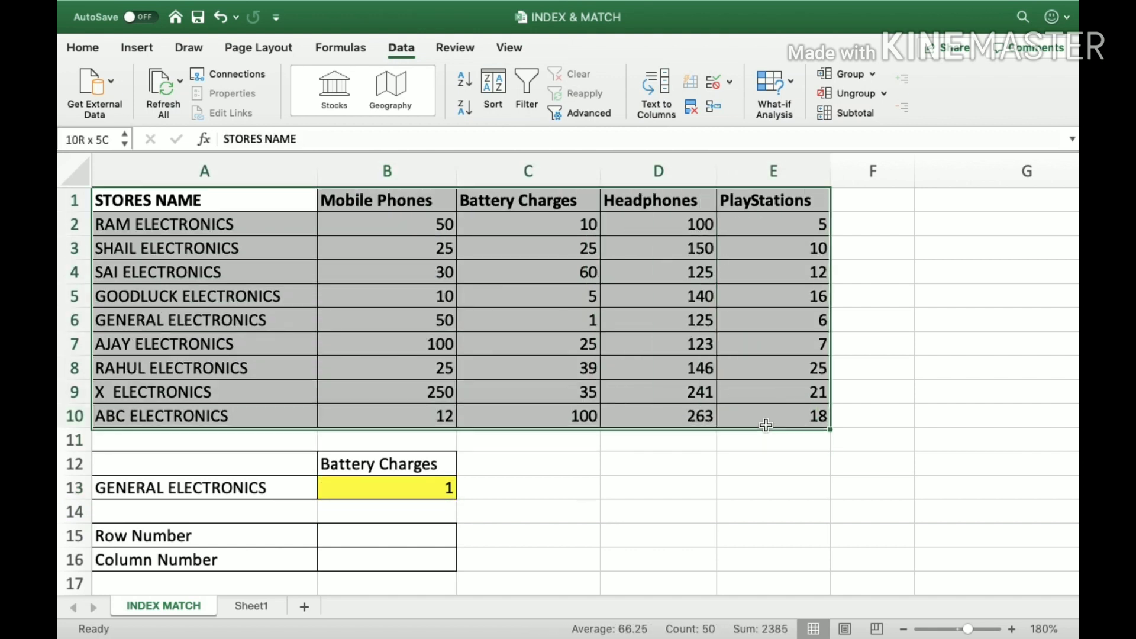
click(164, 322)
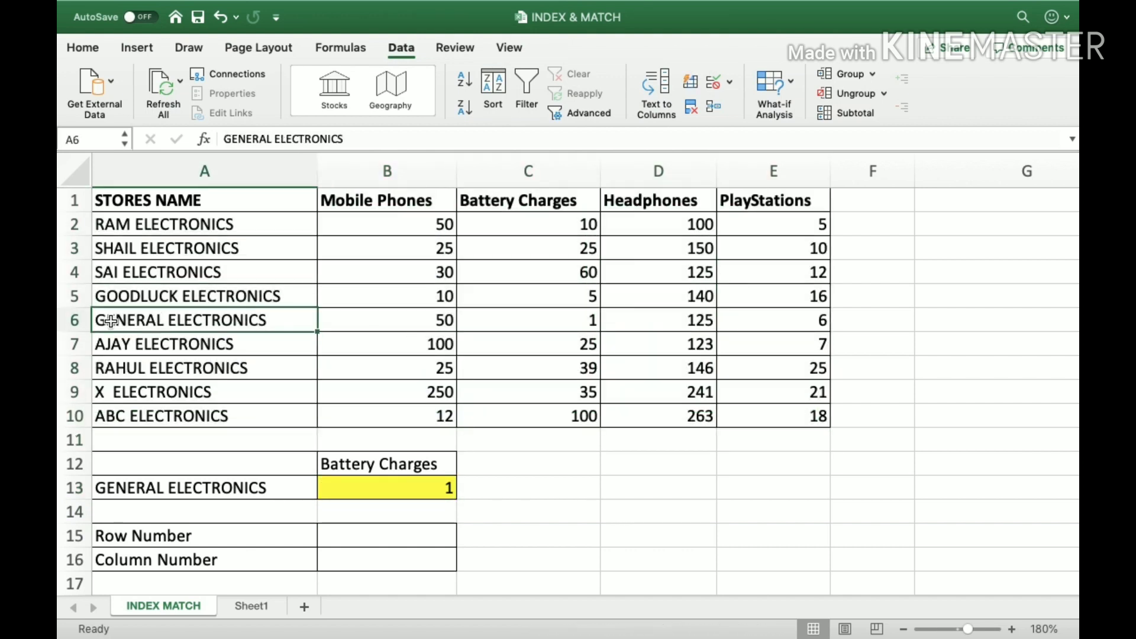
click(76, 320)
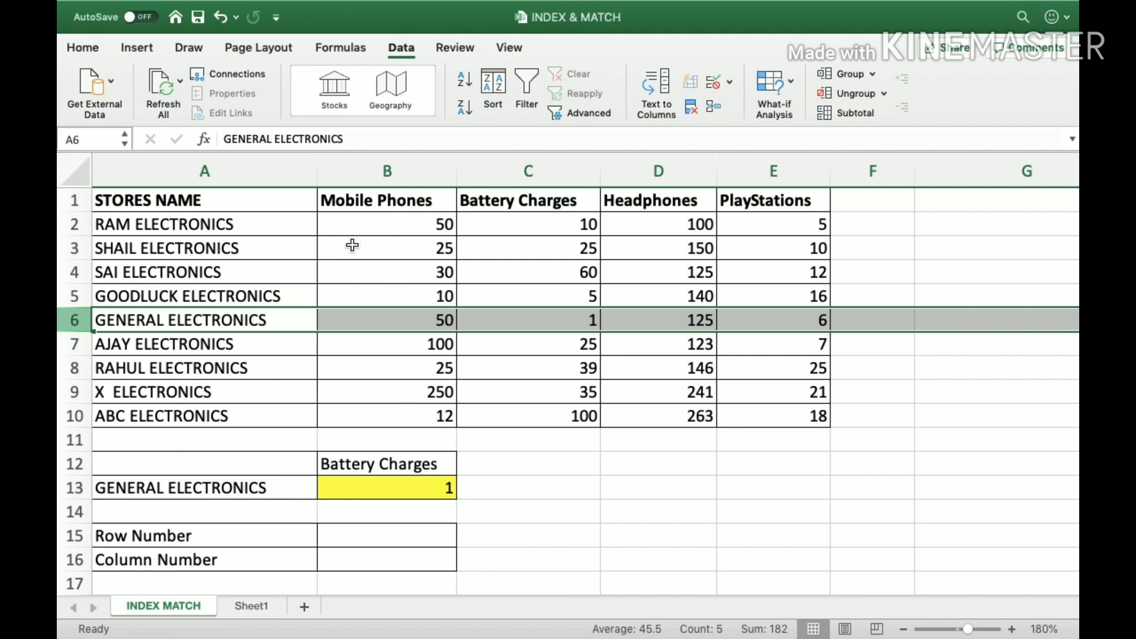
click(496, 176)
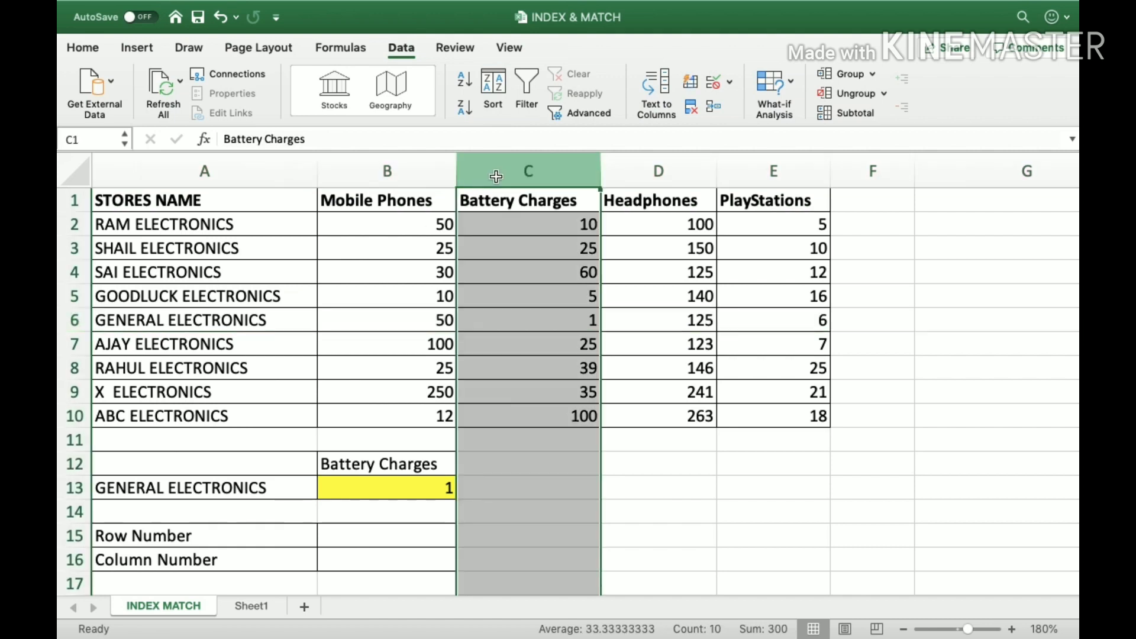
click(381, 492)
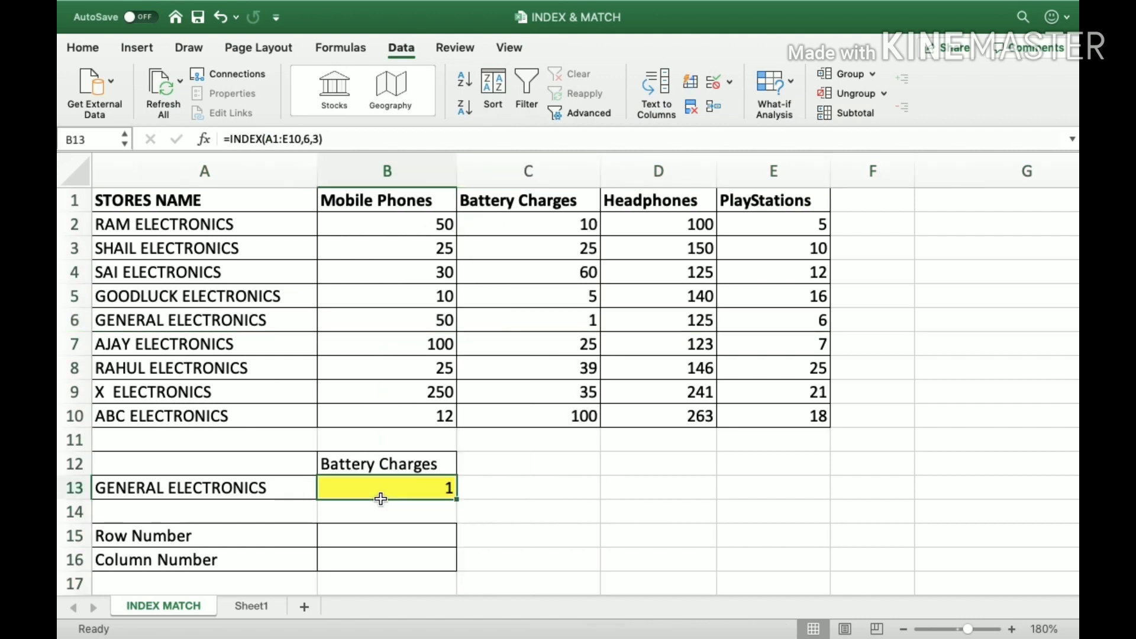
key(Down)
key(Down)
key(Down)
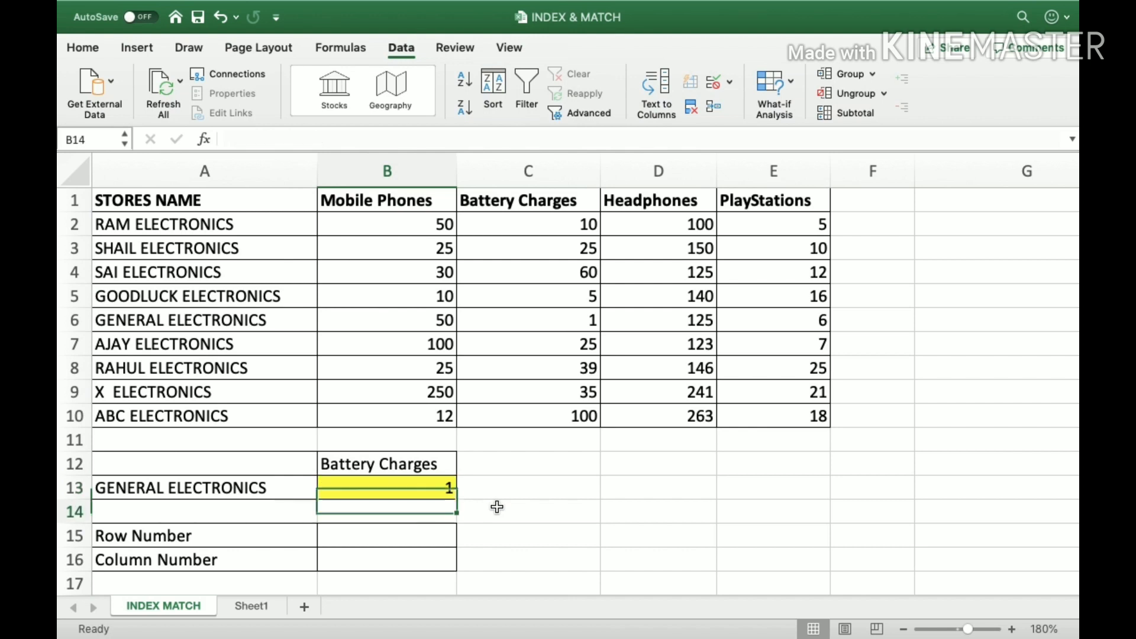
key(Up)
key(Up)
key(Up)
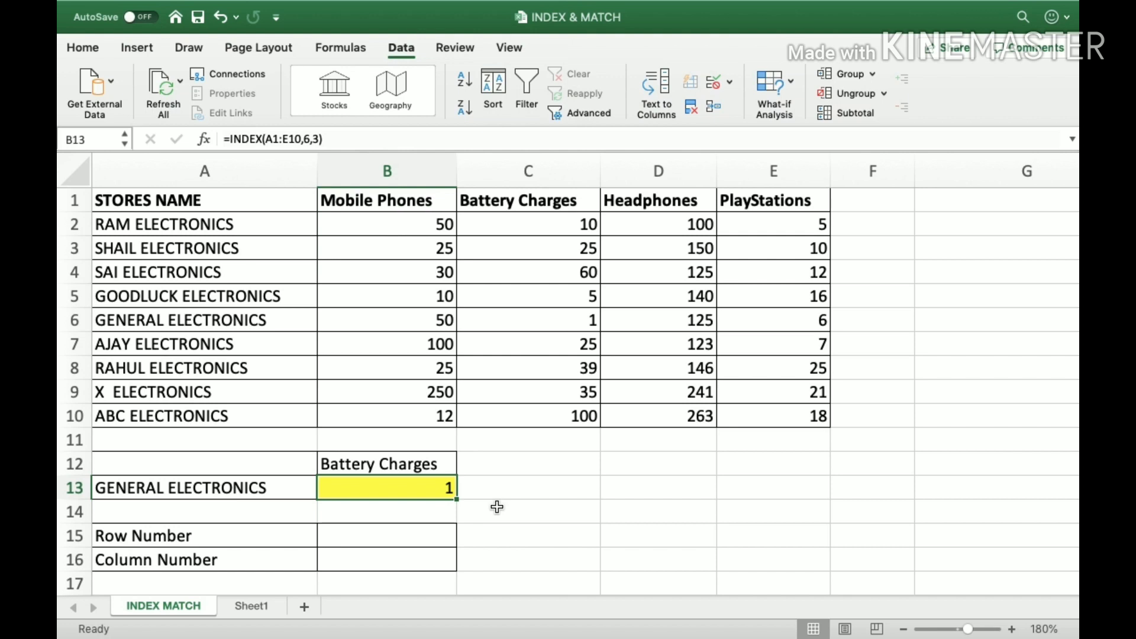
key(Down)
key(Down)
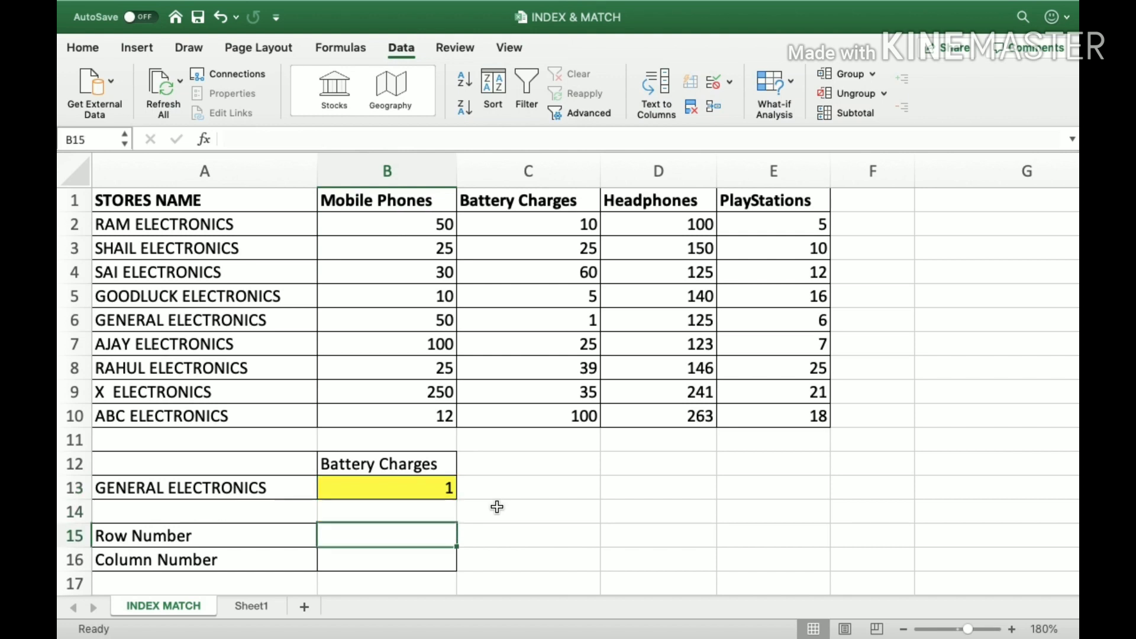
key(shift+Down)
key(shift+Up)
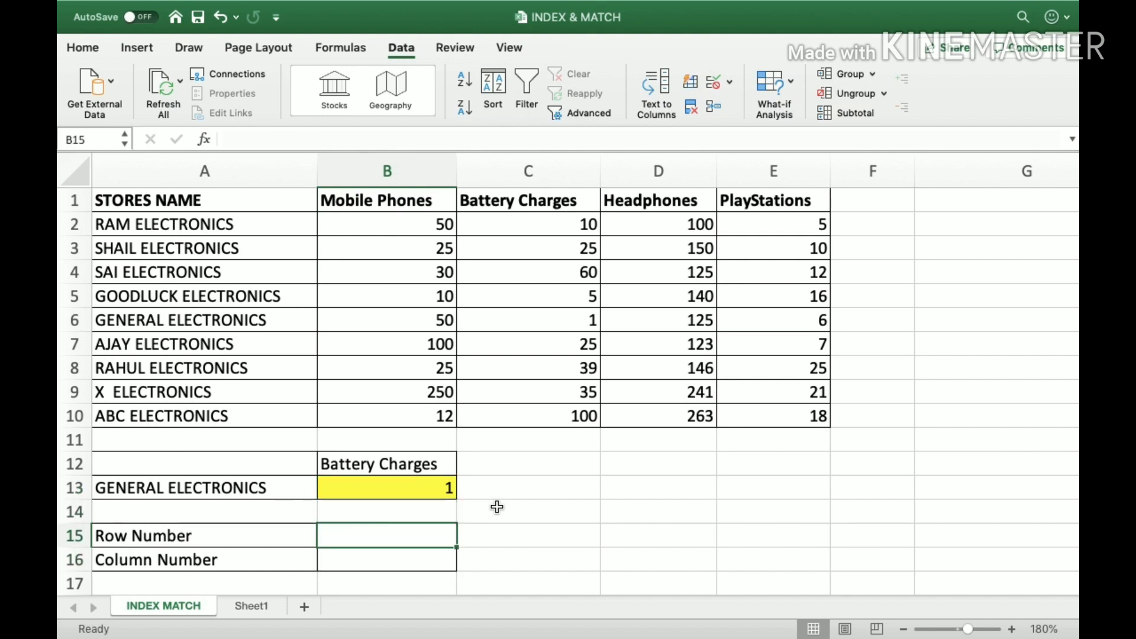
key(Left)
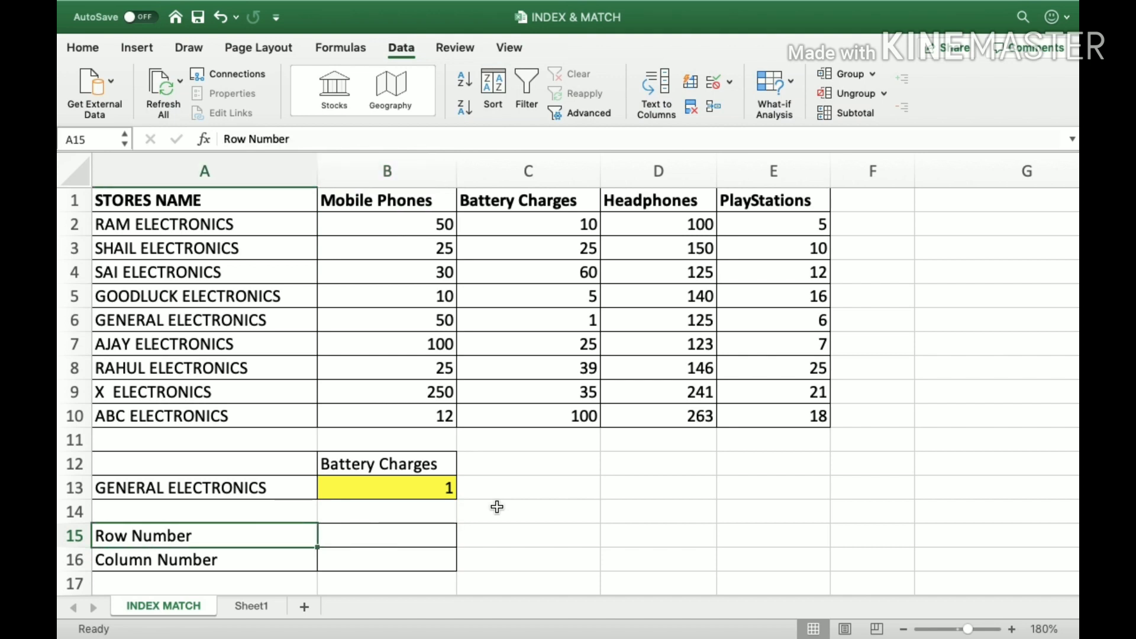
key(shift+Down)
key(shift+Right)
key(shift+Up)
key(shift+Left)
key(Right)
key(Left)
key(Right)
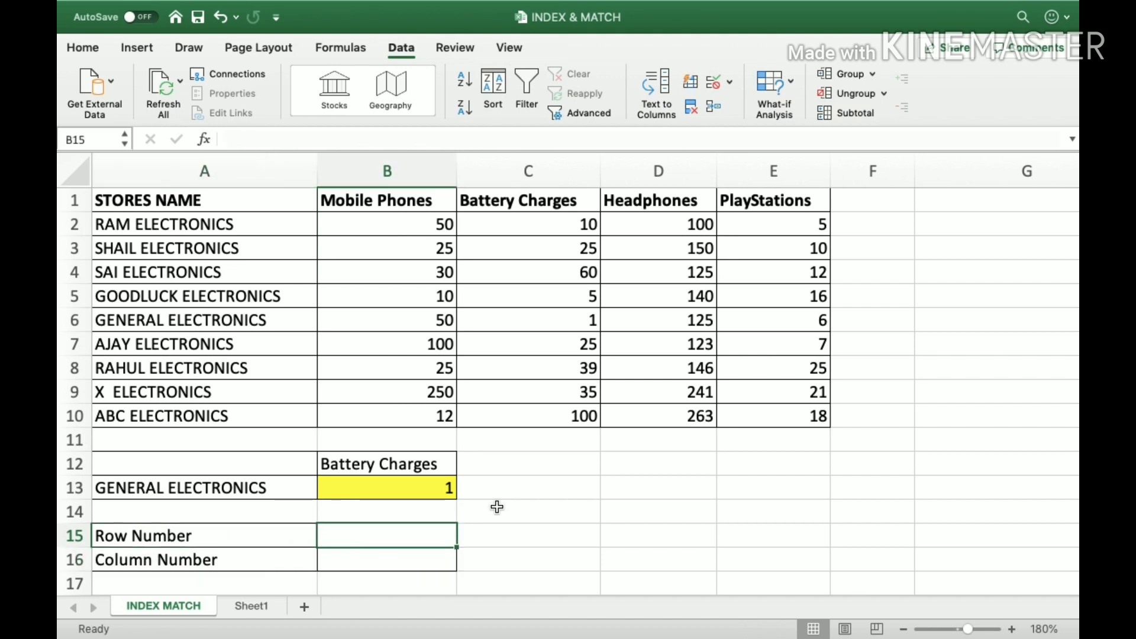
key(Down)
key(Left)
key(Right)
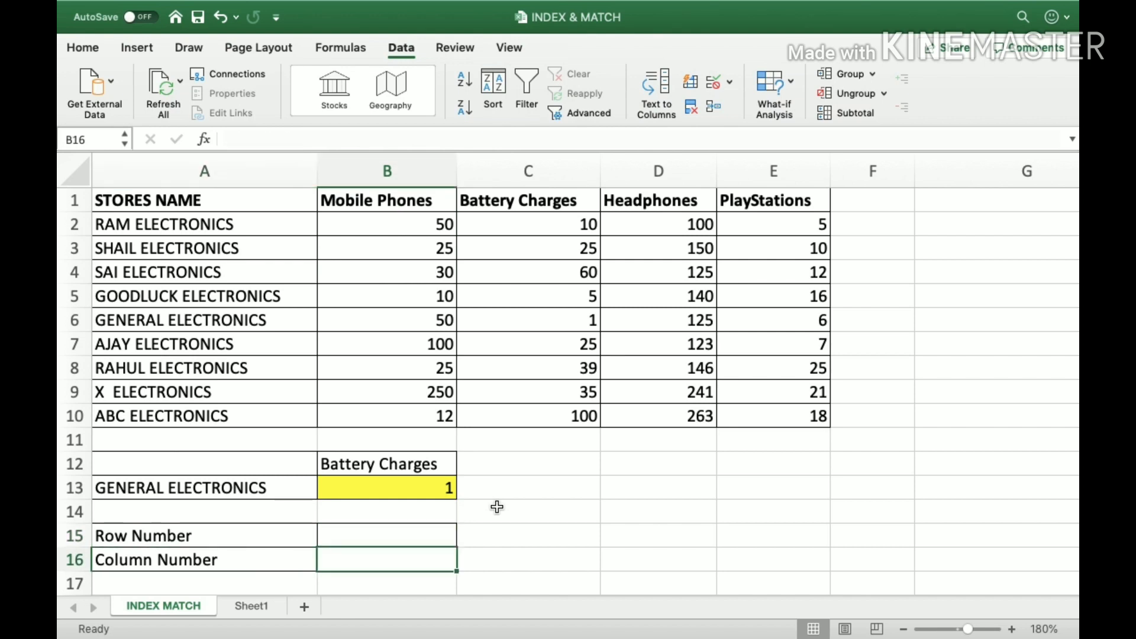
- Enter the formula =MATCH(A13,A1:A10,0) in the Row Number cell B15
key(Up)
text(=)
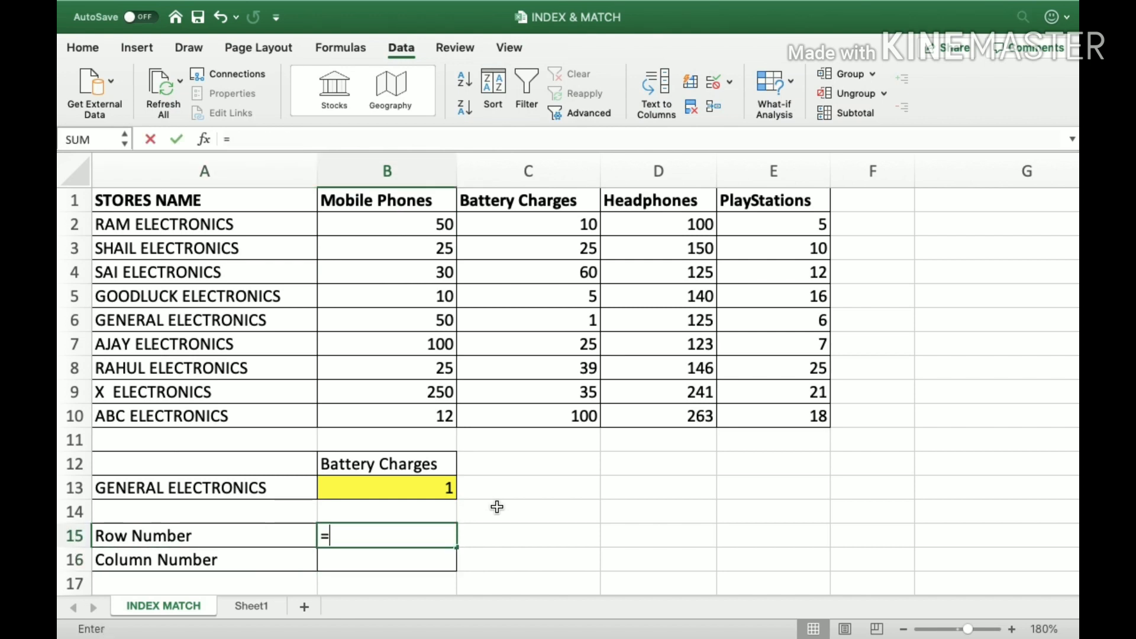
text(MATCH)
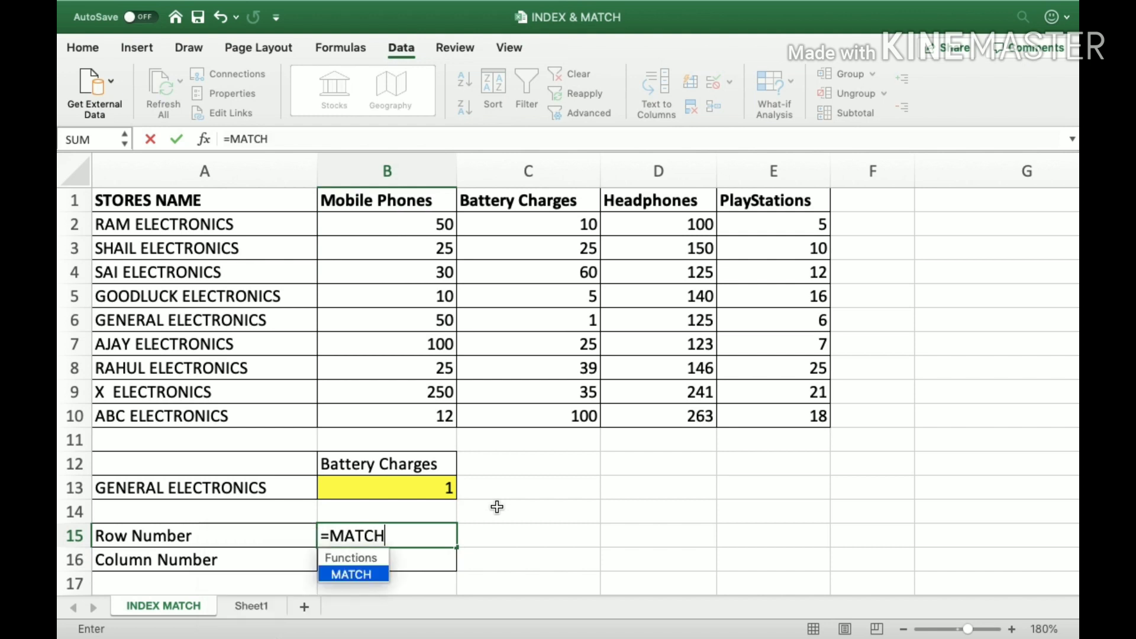
text(()
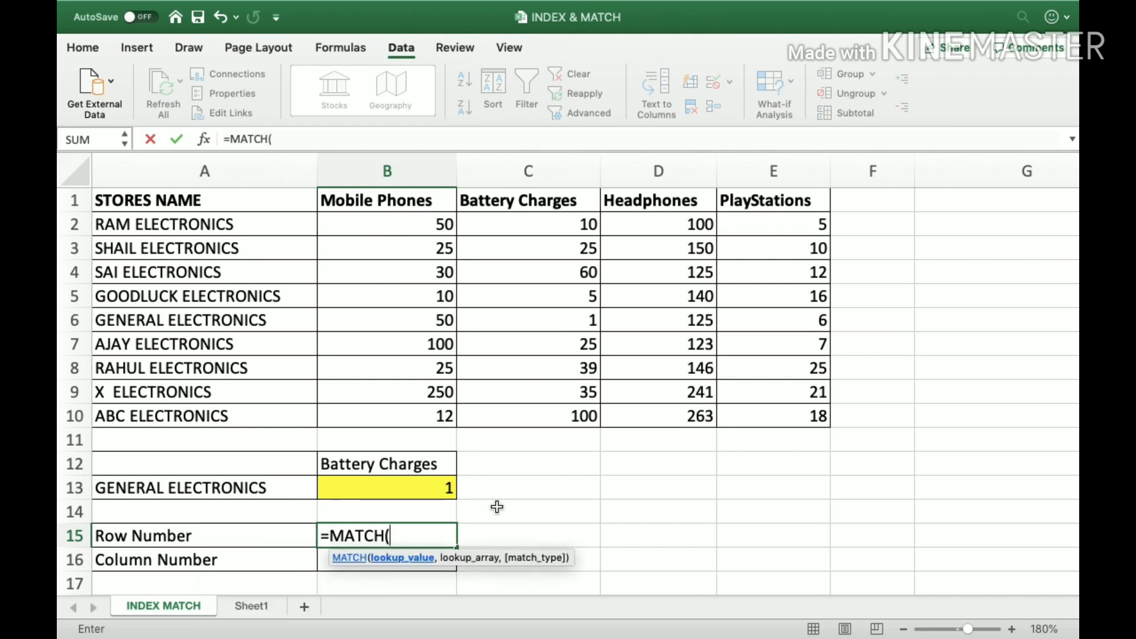
key(Up)
key(Up)
key(Left)
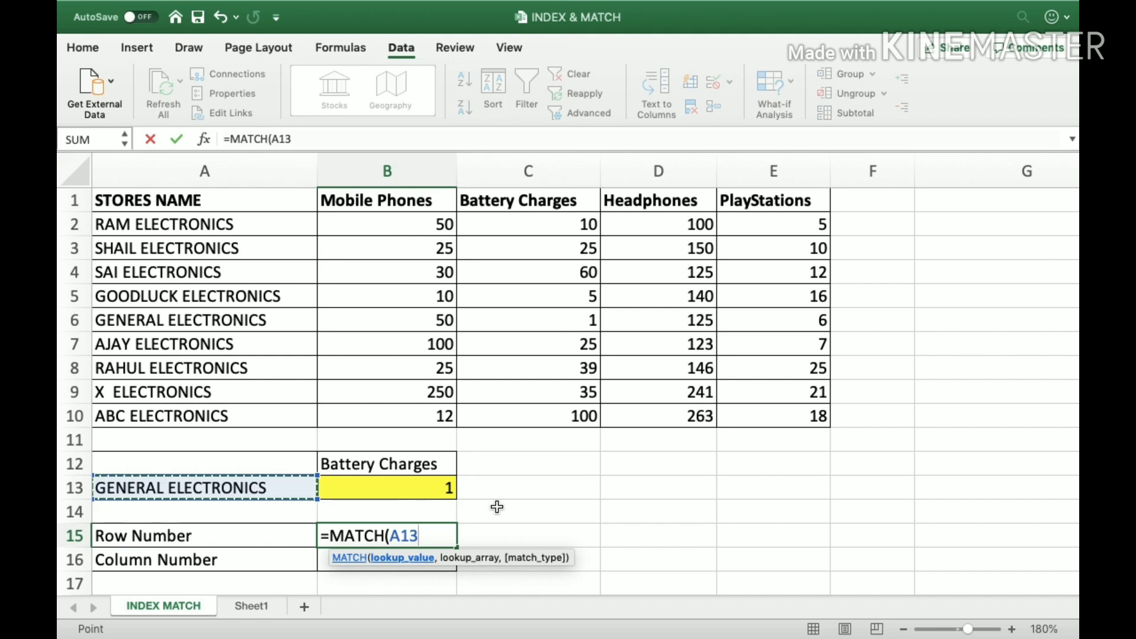
text(,)
key(Up)
key(Up)
key(Up)
key(Up)
key(Up)
key(Up)
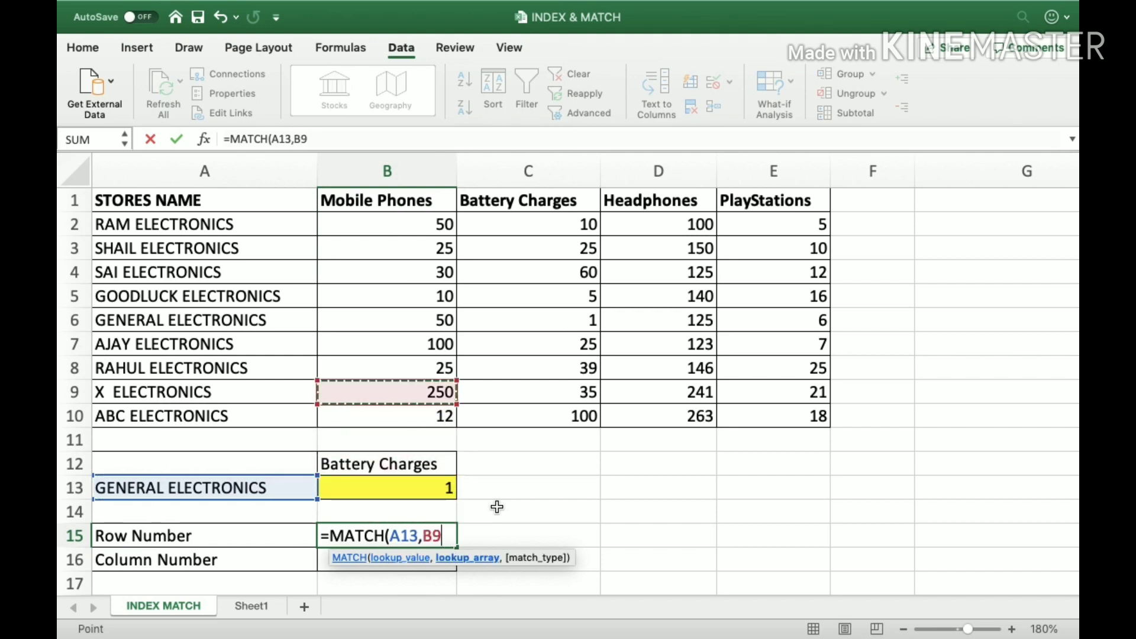
key(Left)
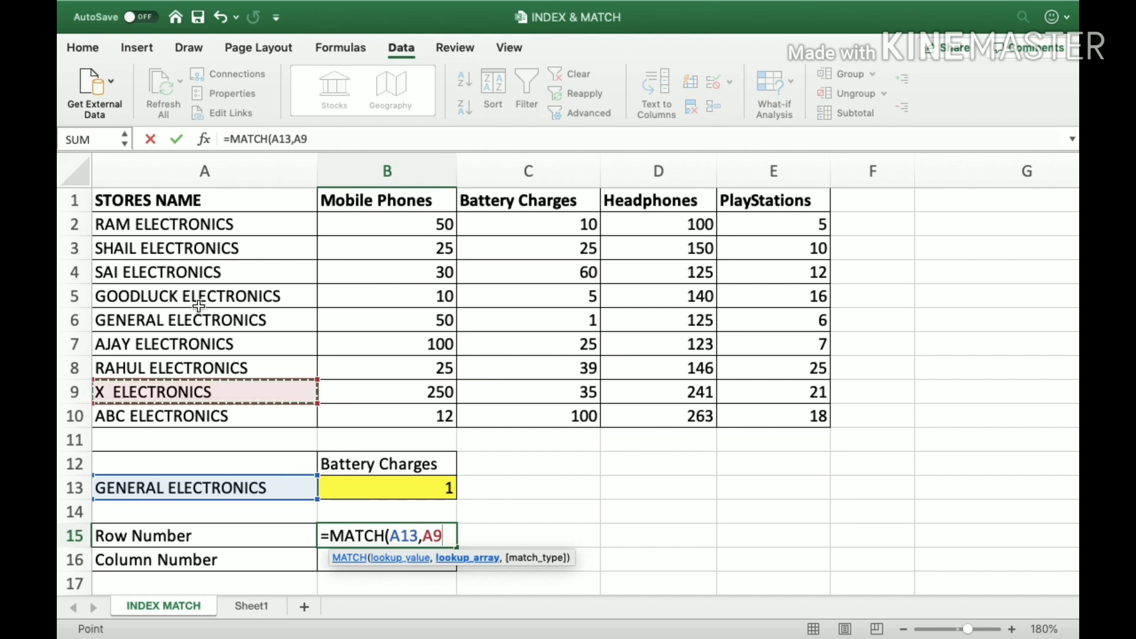
key(Up)
key(Up)
key(Up)
key(Up)
key(Up)
key(Up)
key(Up)
key(Up)
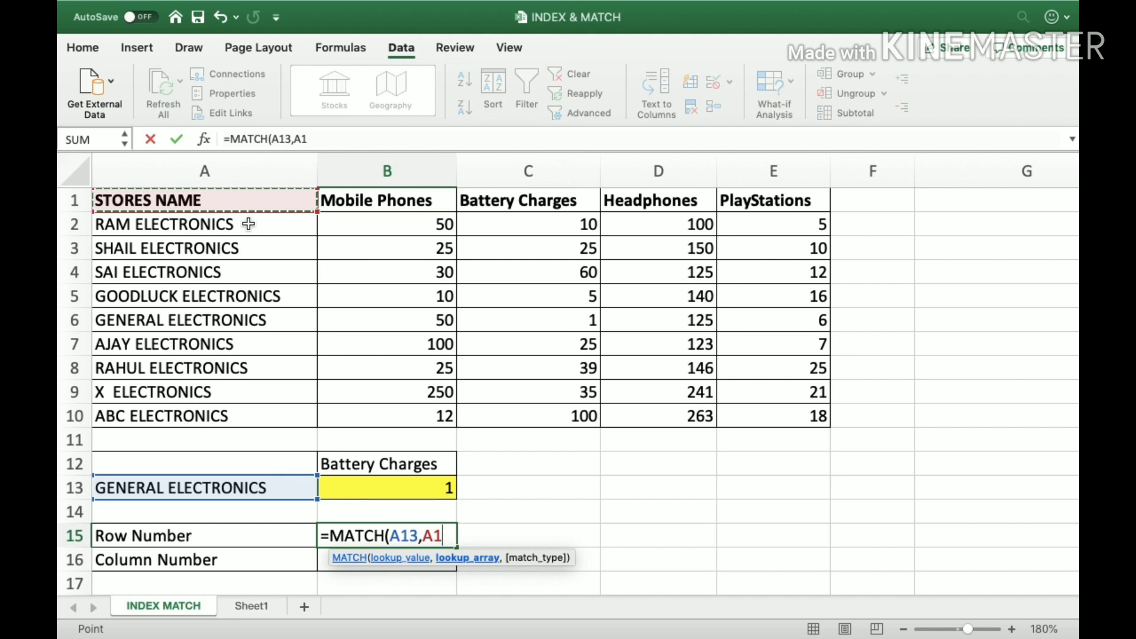
key(shift+Down)
key(shift+Down)
key(shift+Down)
key(shift+Down)
key(shift+Down)
key(shift+Down)
key(shift+Down)
key(shift+Down)
key(shift+Down)
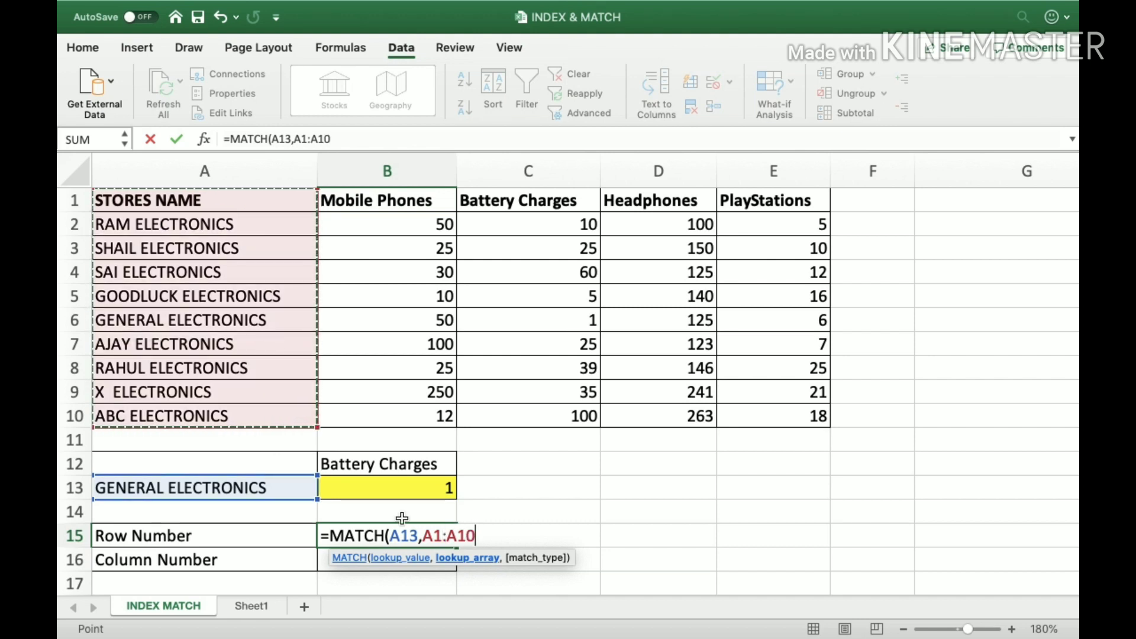
text(,)
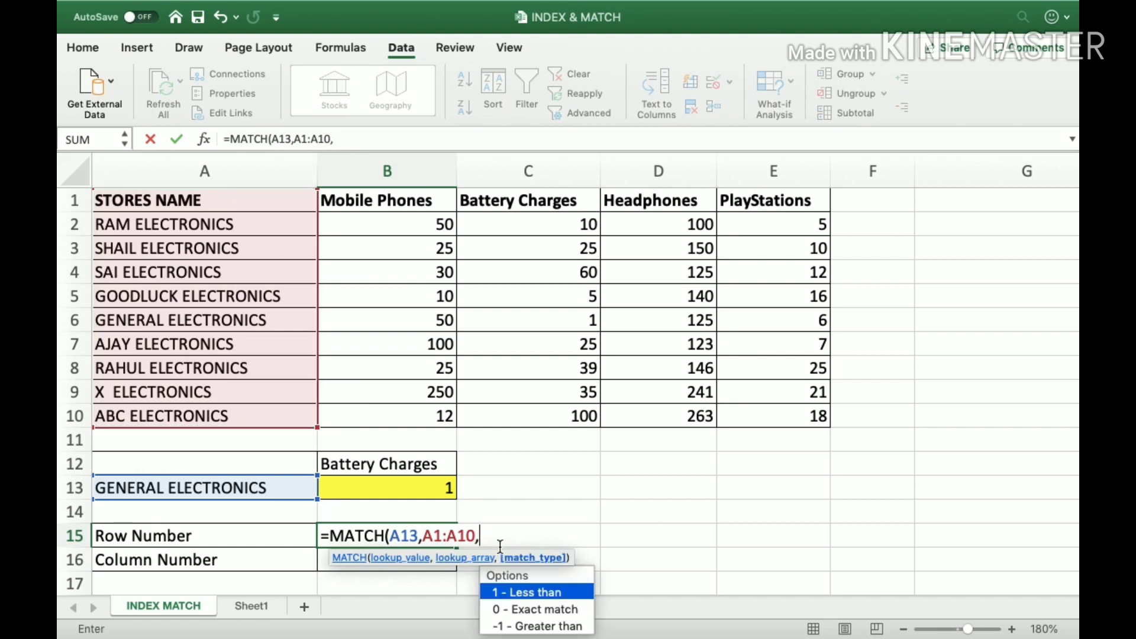
text(0))
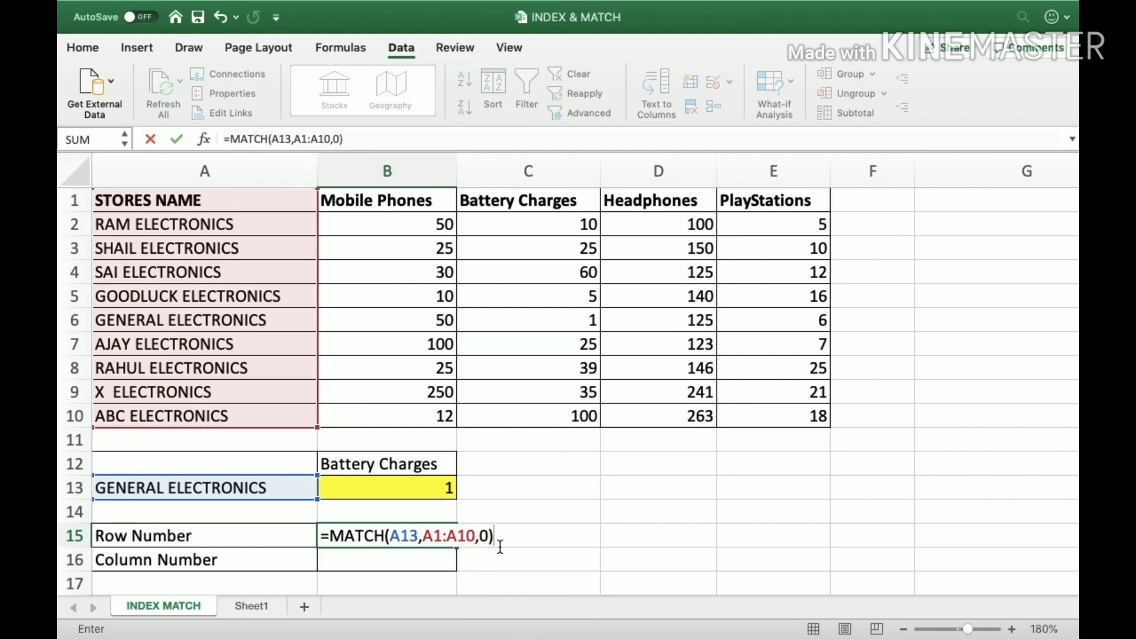
key(Return)
- Replace the fixed row number in B13's INDEX formula with a reference to B15, giving =INDEX(A1:E10,B15,3)
key(Up)
key(Left)
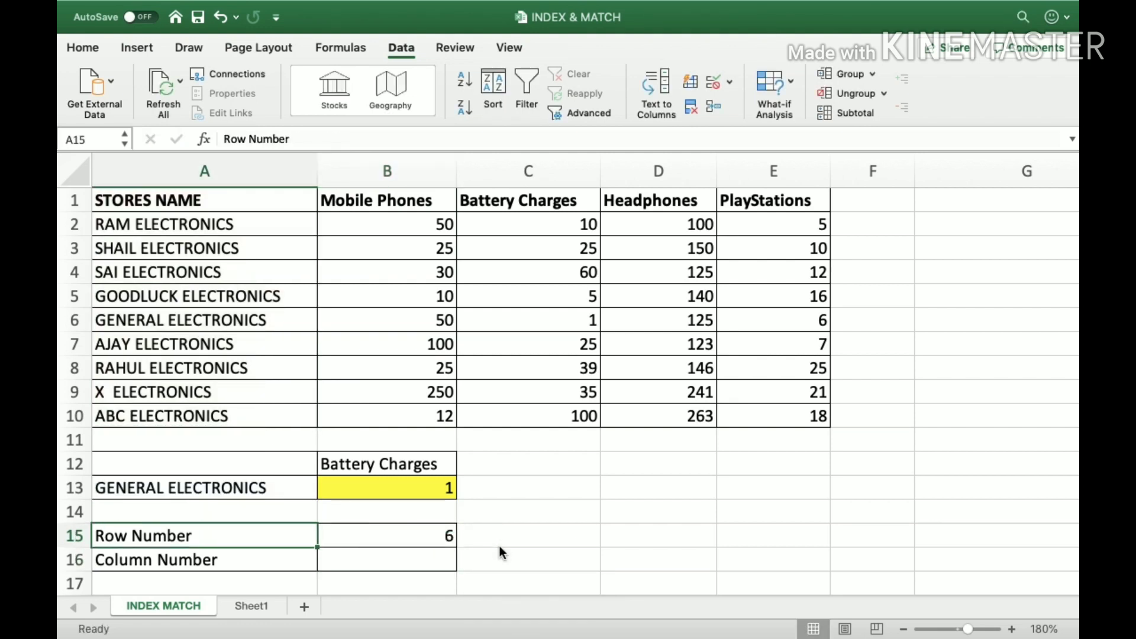
key(Right)
key(Up)
key(Up)
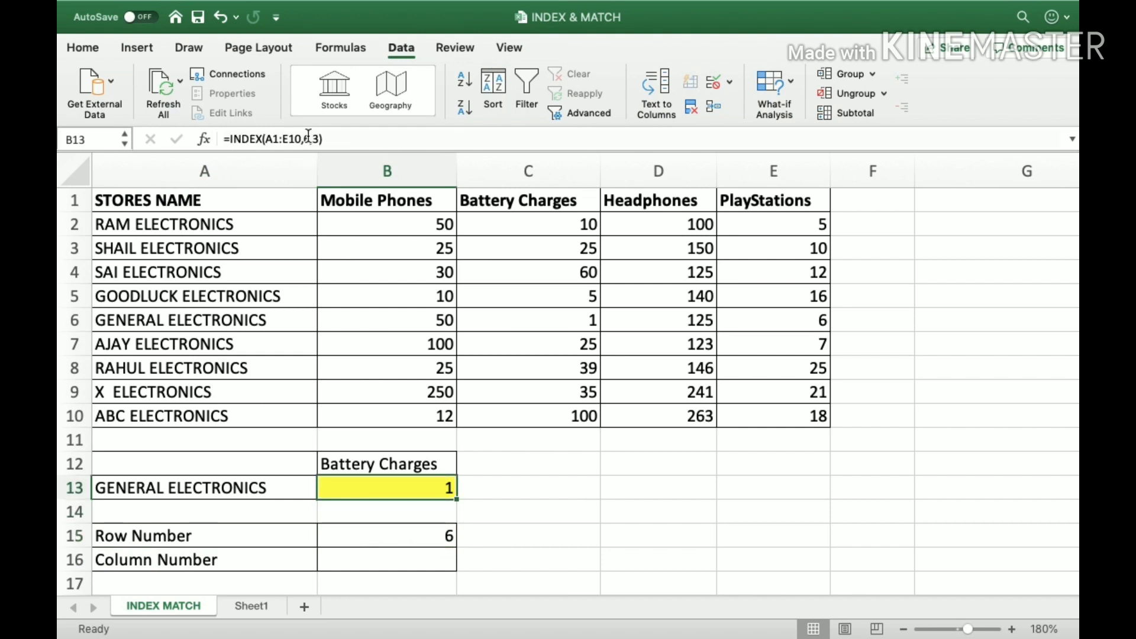
double_click(306, 139)
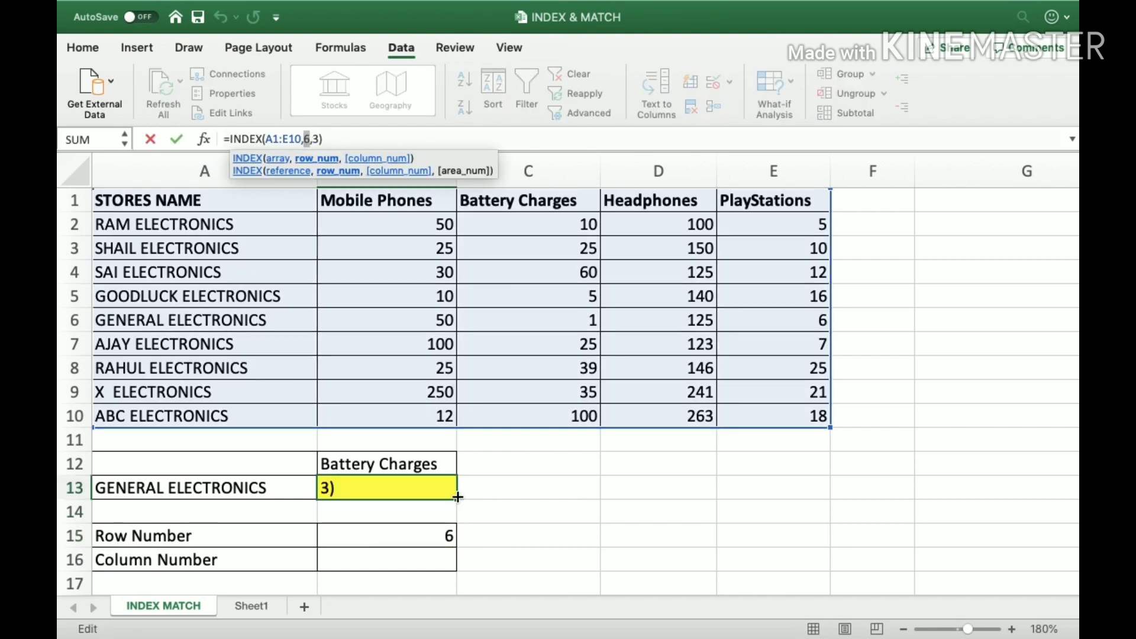
click(423, 527)
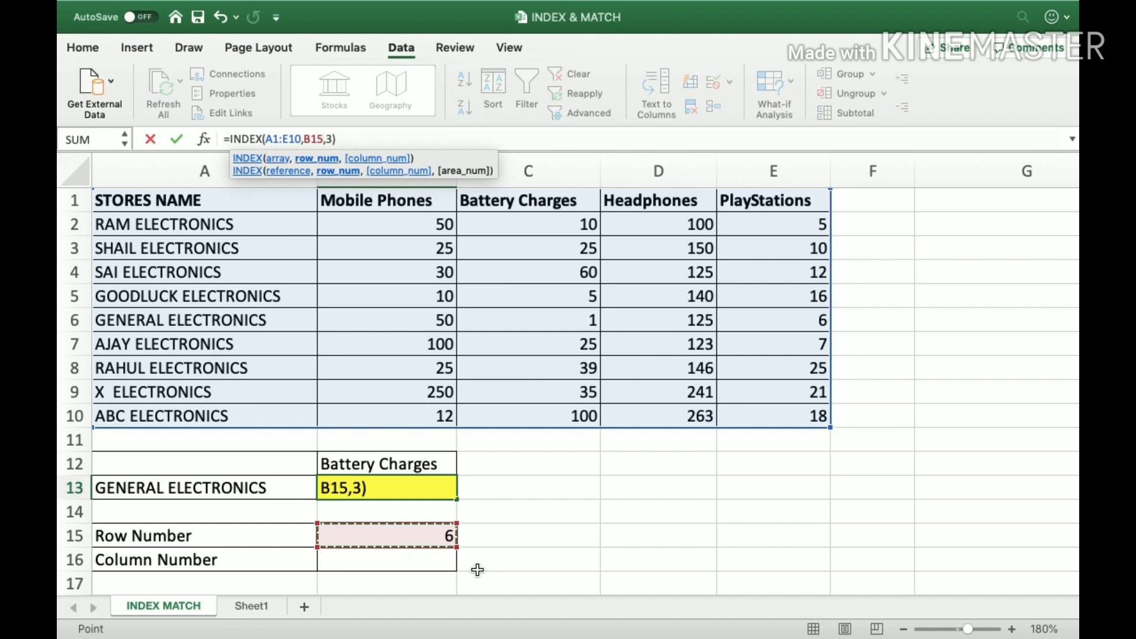
key(Return)
- Enter the formula =MATCH(B12,A1:E1,0) in the Column Number cell B16 and check it against header cells A1 to C1
click(426, 560)
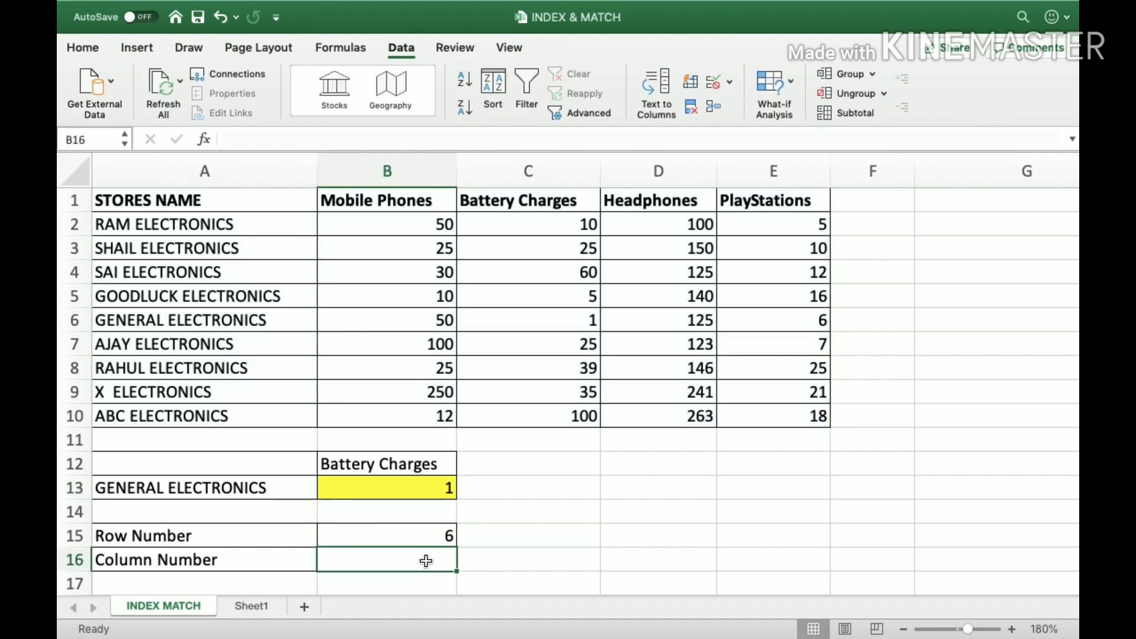
text(=MAT)
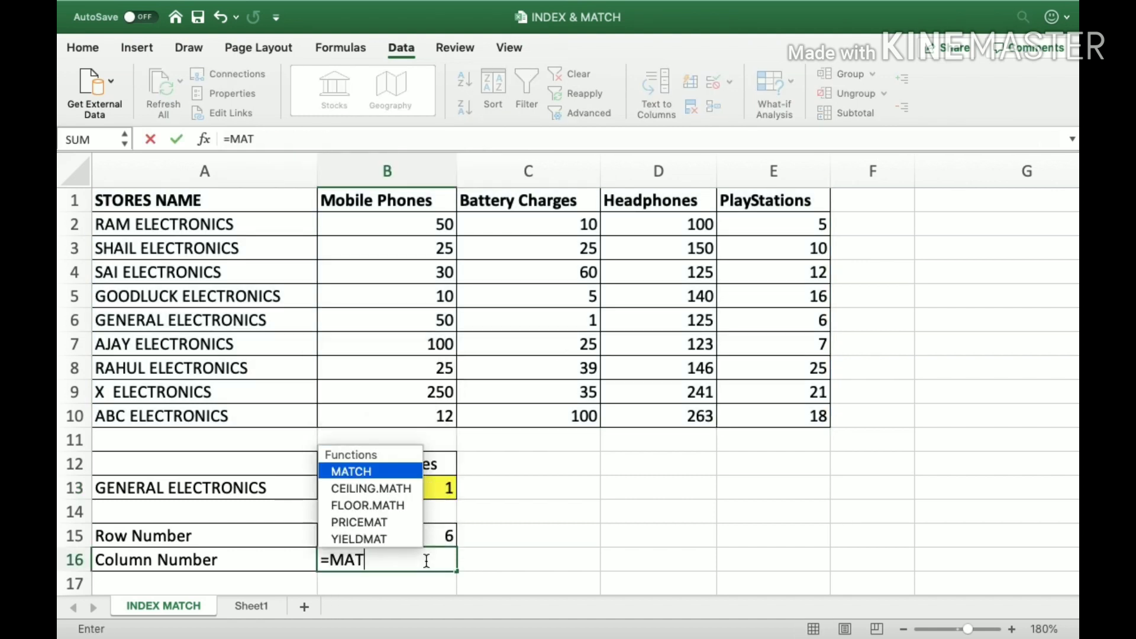
text(CH()
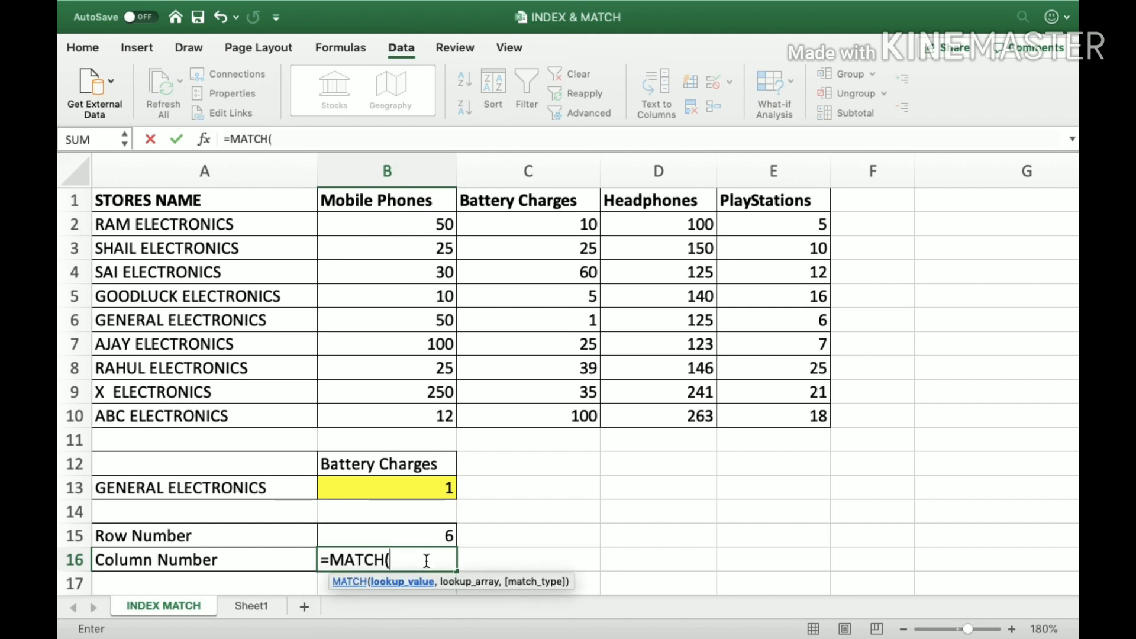
click(360, 468)
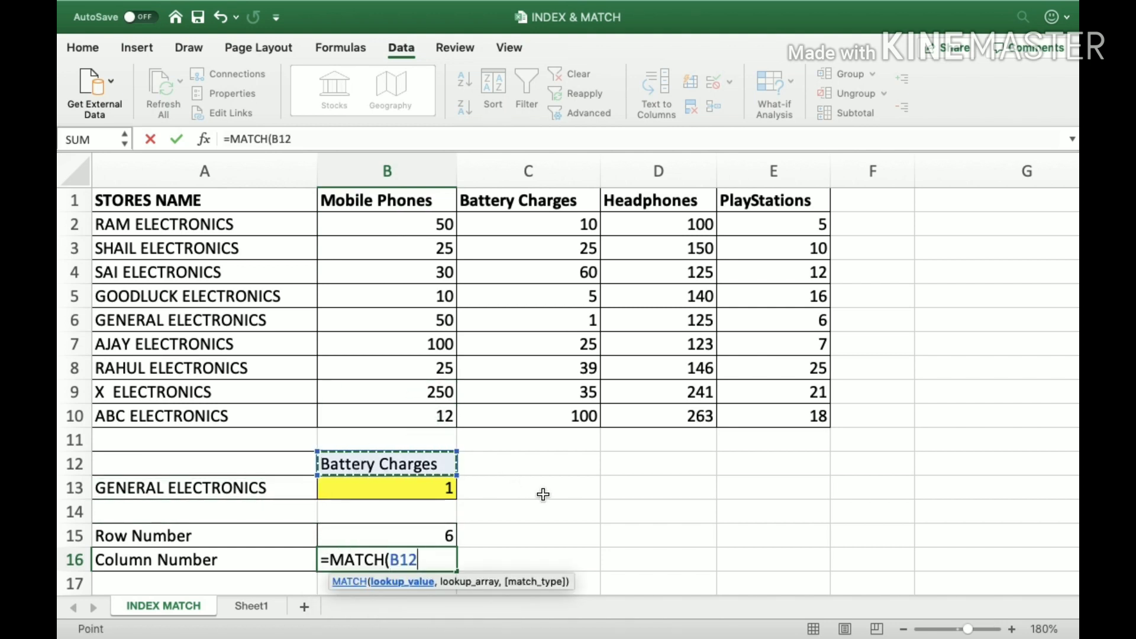
text(,)
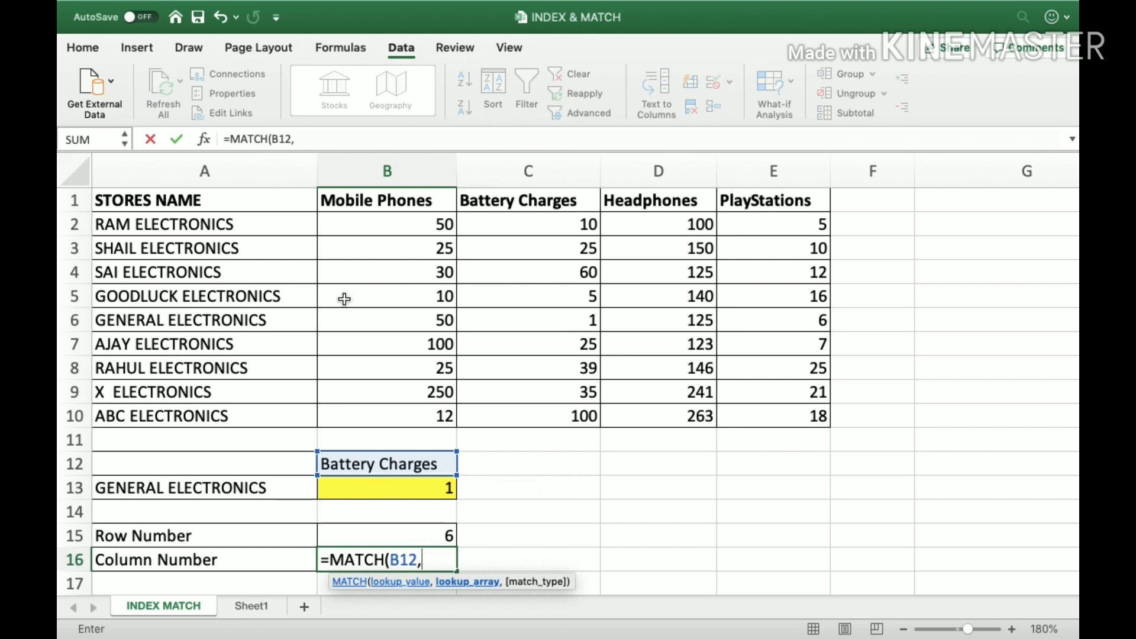
drag(273, 195, 781, 201)
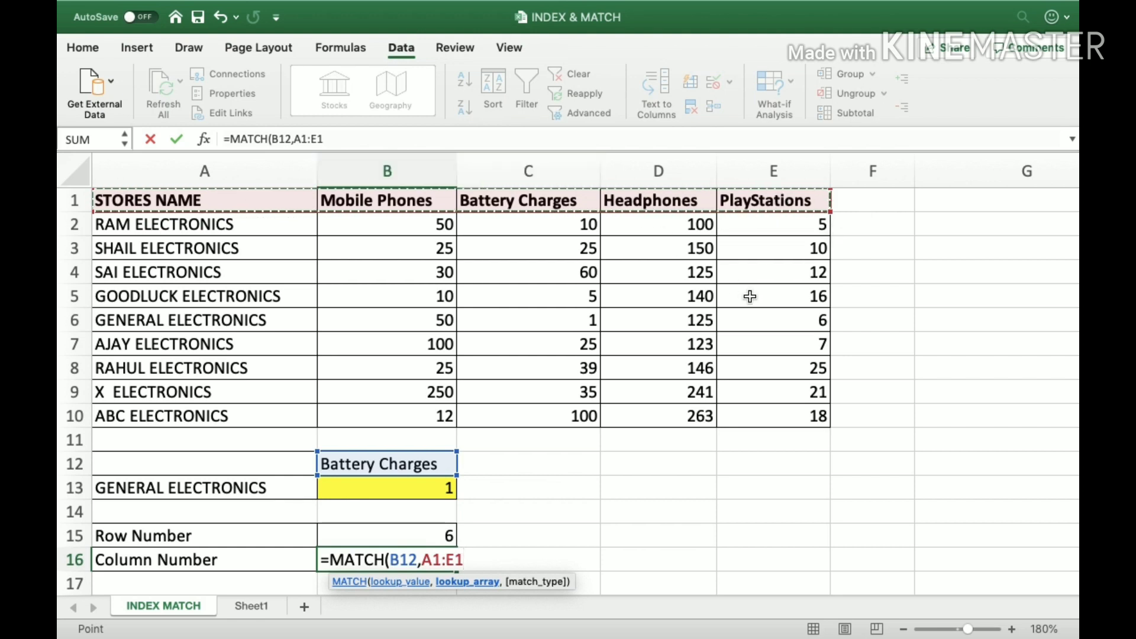
text(,)
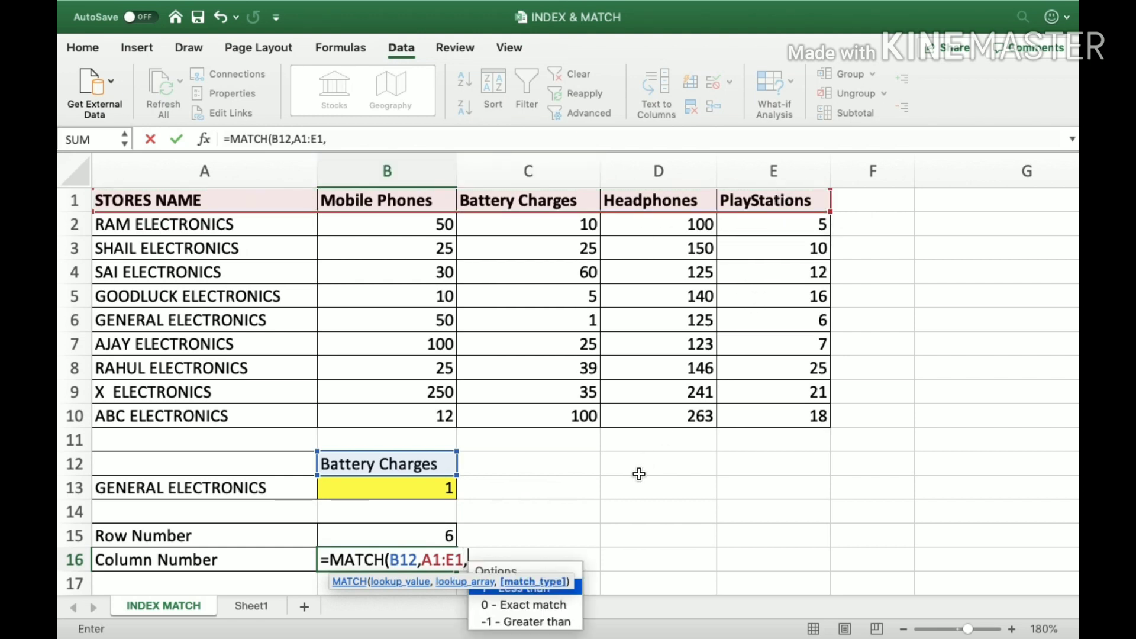
text(0))
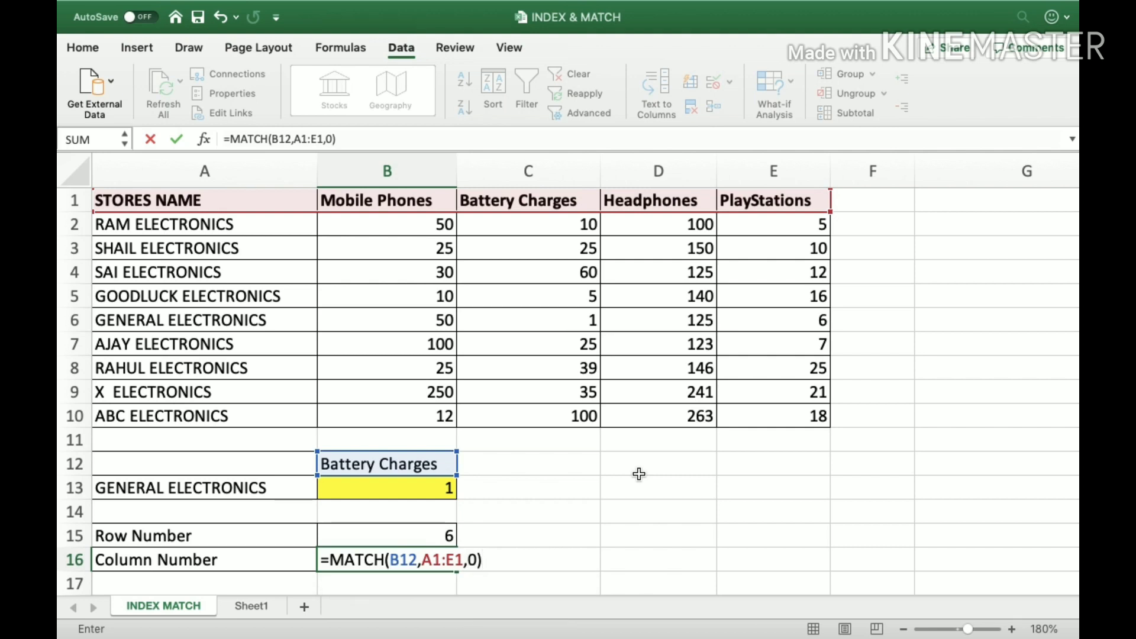
key(Return)
key(Up)
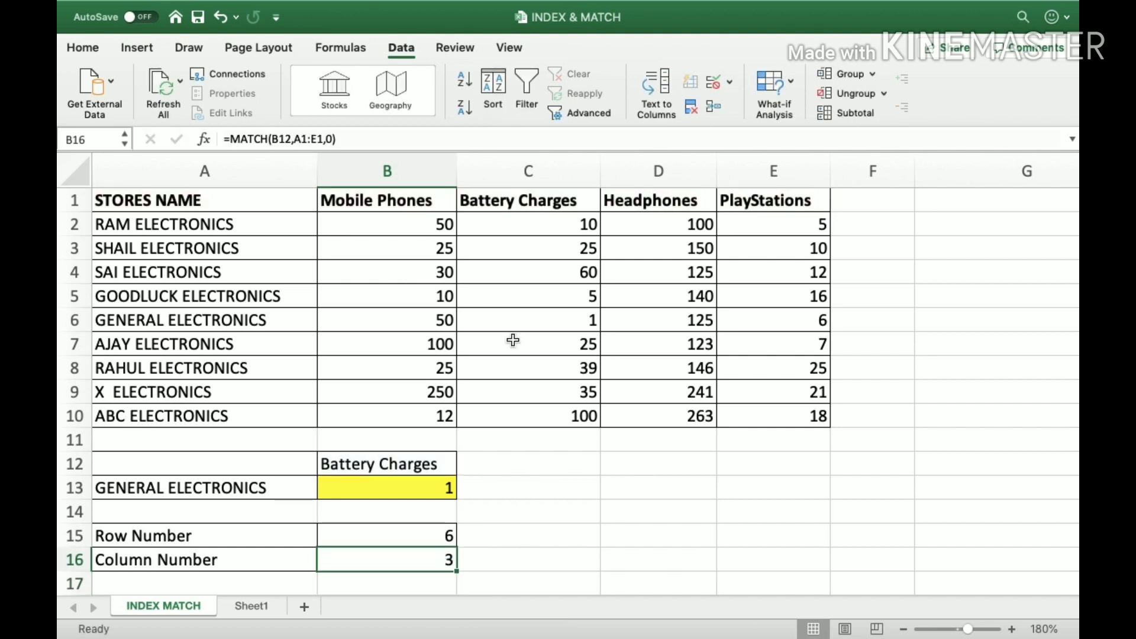
click(278, 203)
click(332, 201)
click(480, 200)
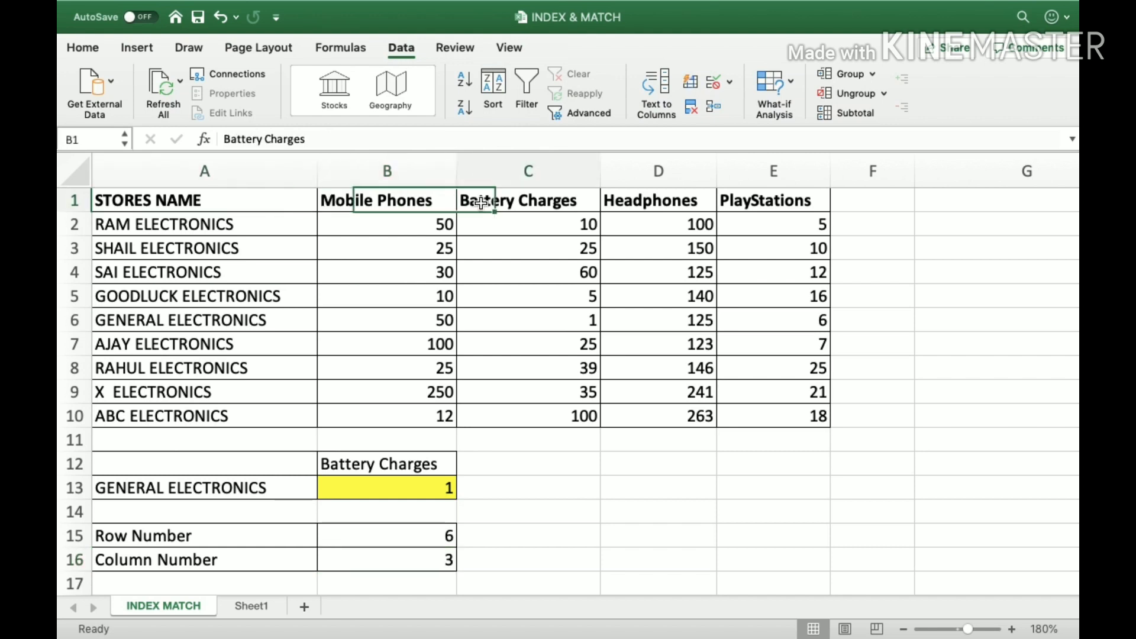
- Choose Headphones as the product in B12 and X ELECTRONICS as the store in A13, checking the Row and Column Number cells
click(422, 536)
click(408, 457)
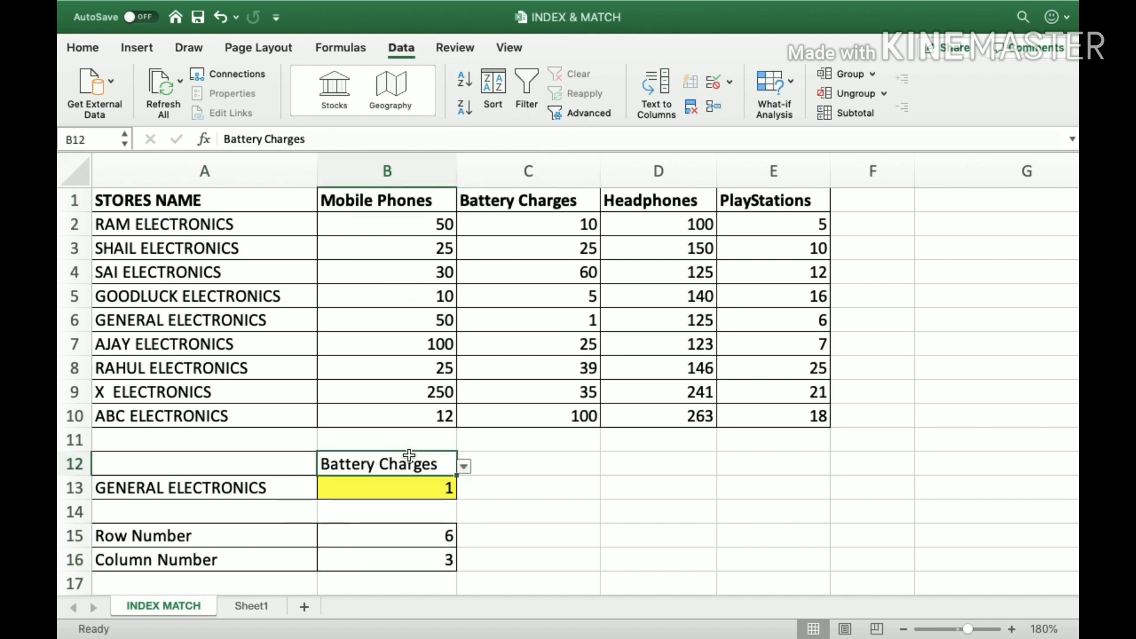
click(464, 468)
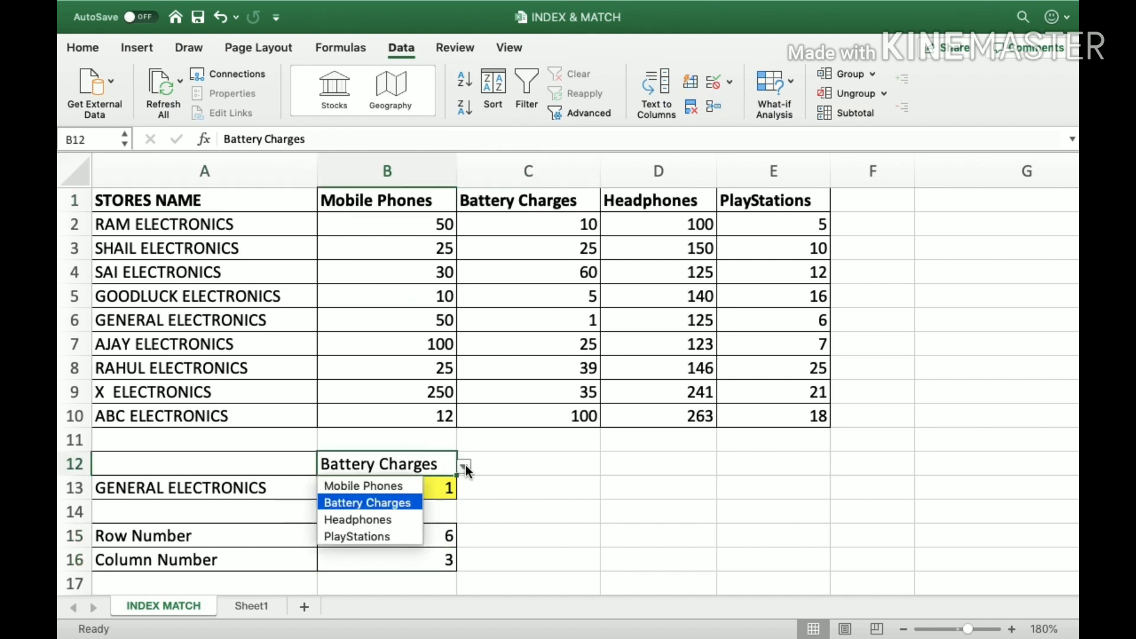
click(406, 521)
click(445, 566)
click(296, 495)
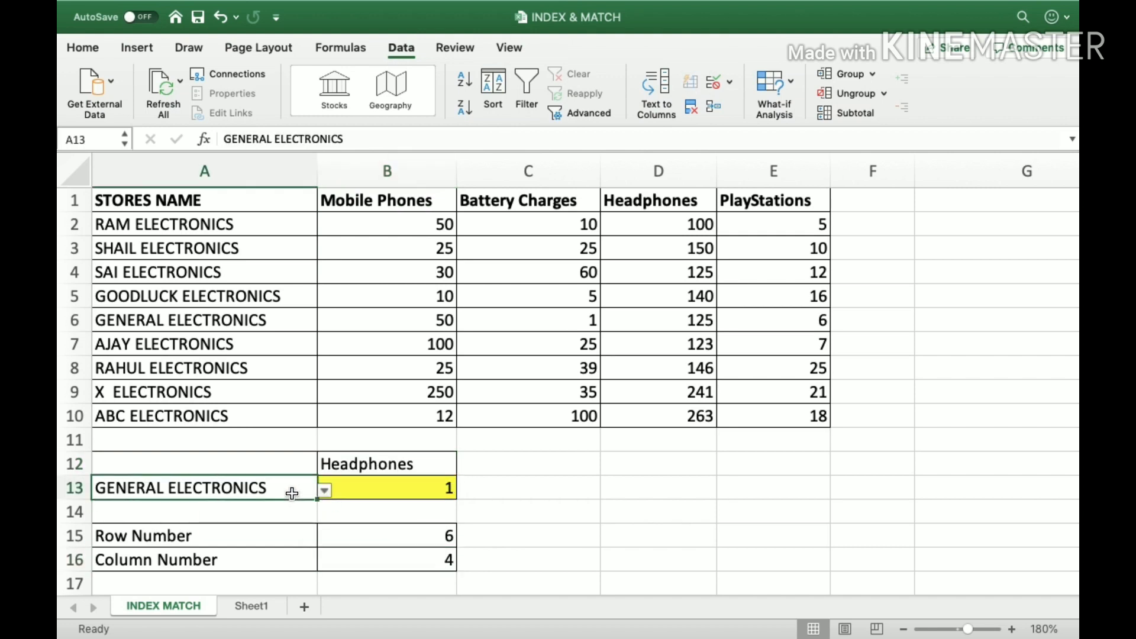
click(325, 492)
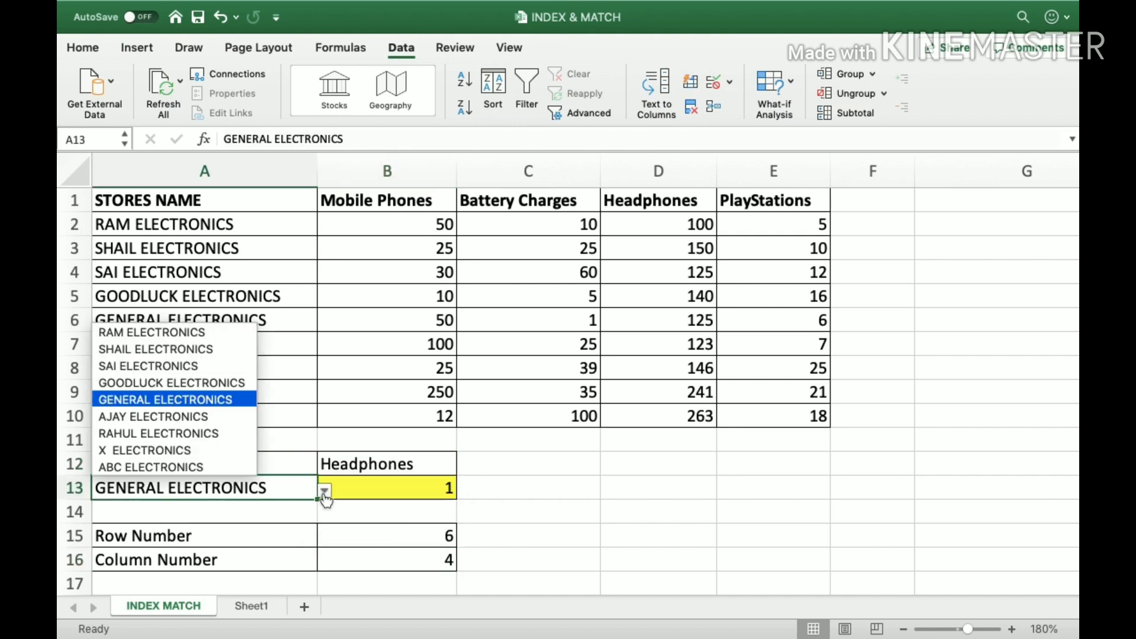
click(226, 451)
click(425, 535)
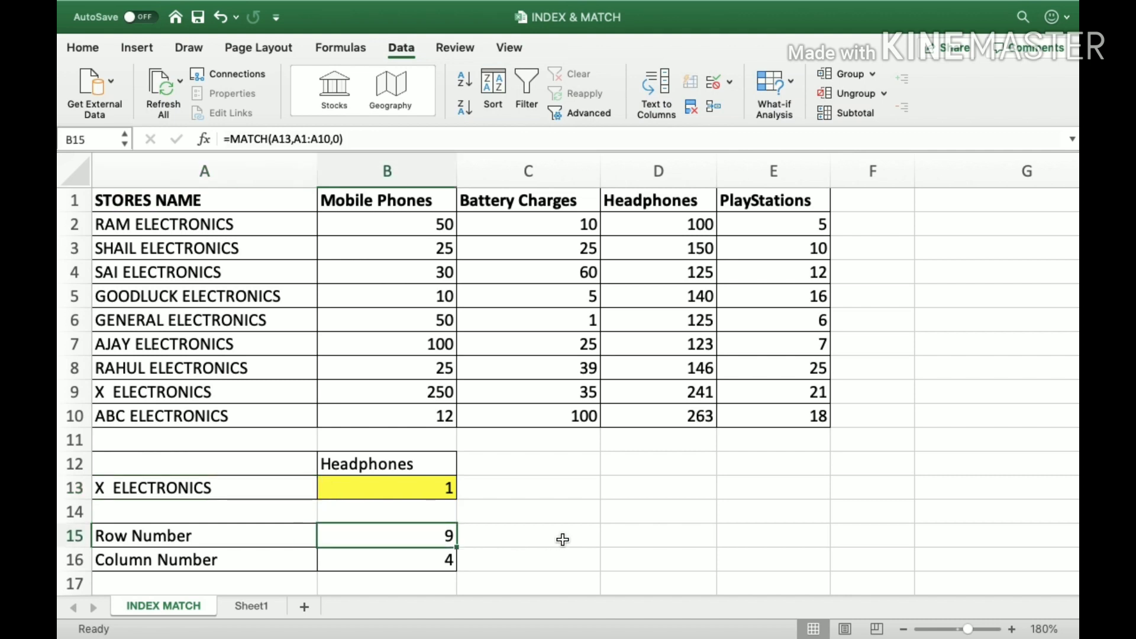
- Replace the fixed row and column numbers in B13 to give =INDEX(A1:E10,B15,B16), and check the result against cell D9
click(426, 489)
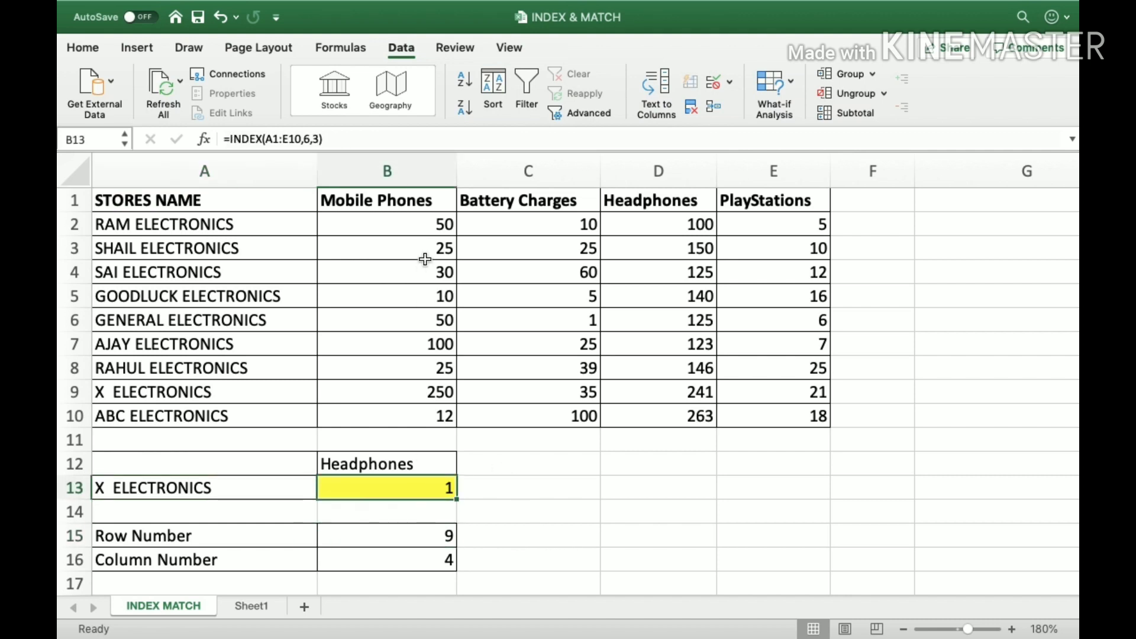
double_click(306, 140)
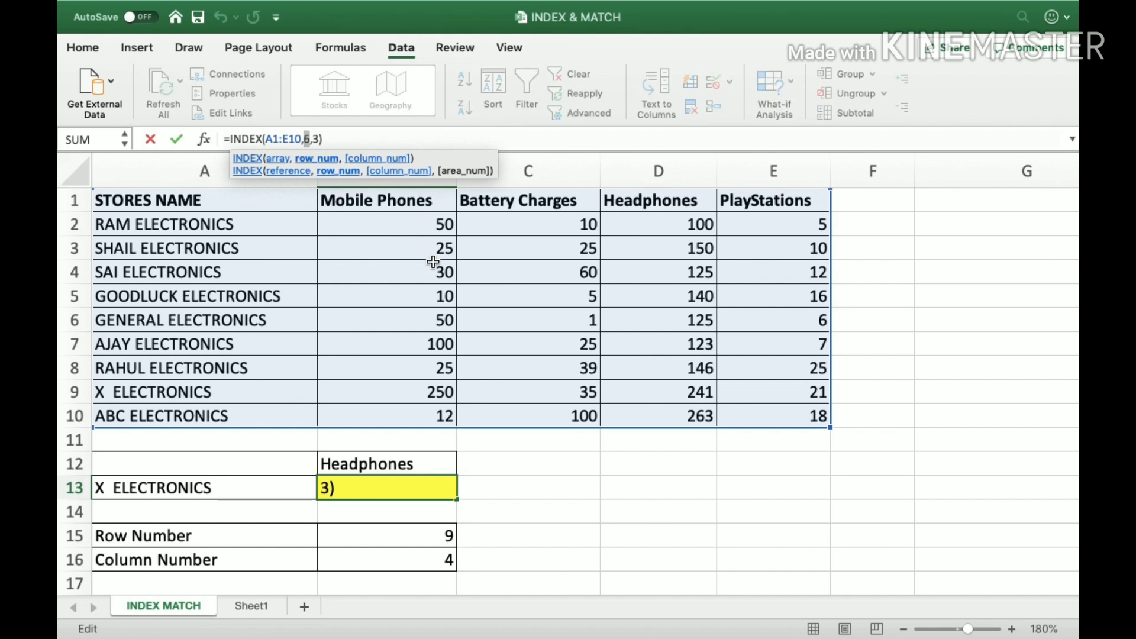
key(BackSpace)
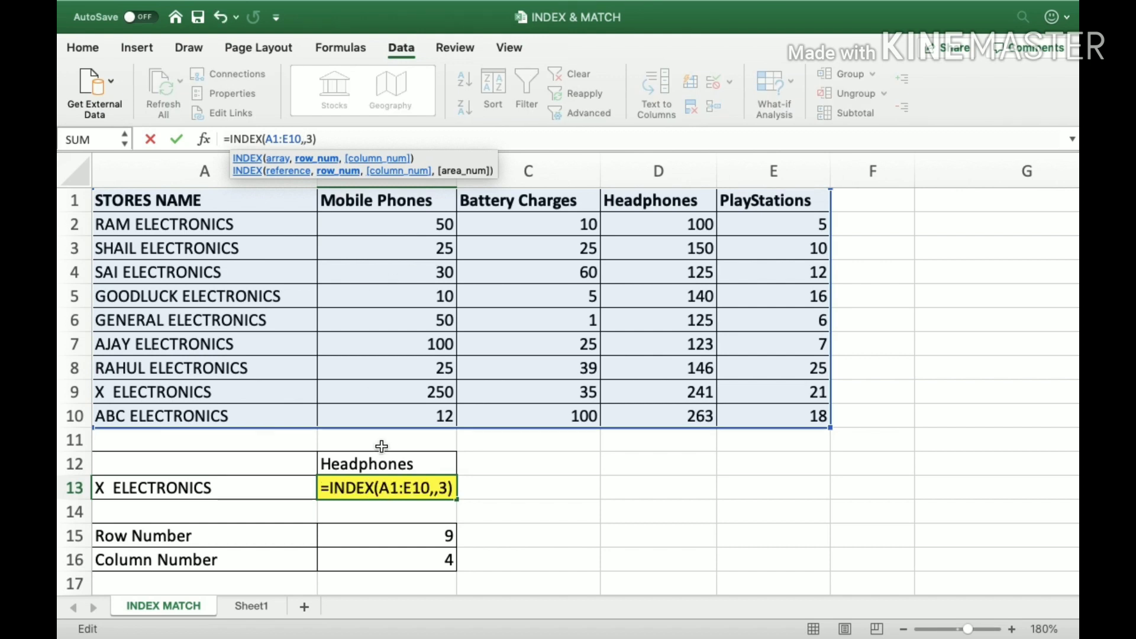
click(354, 538)
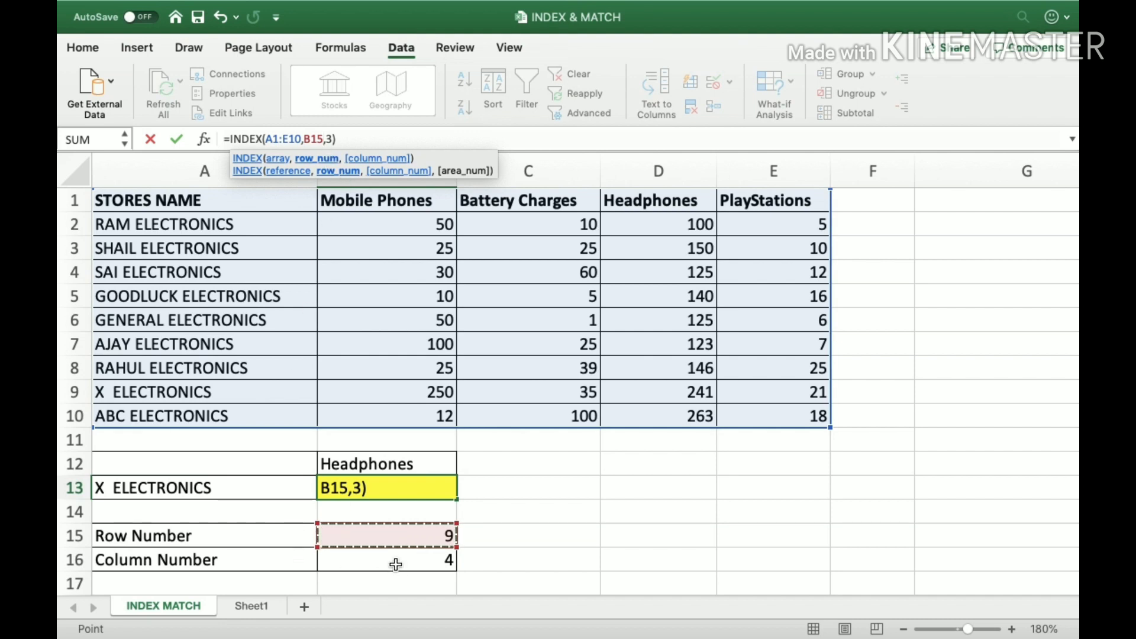
double_click(360, 489)
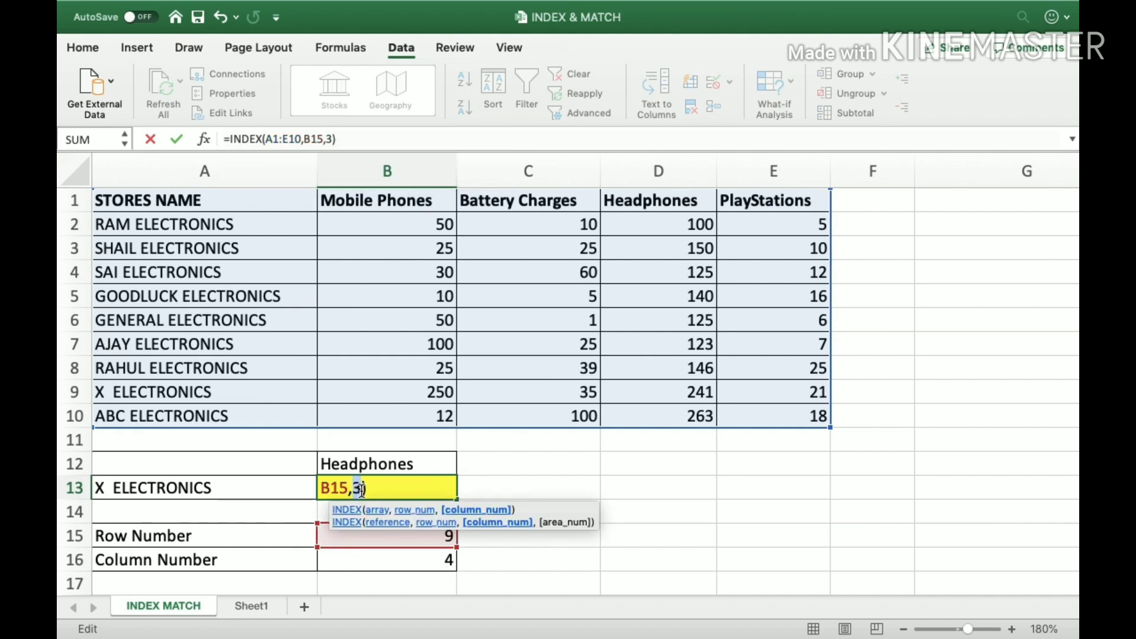
key(BackSpace)
click(399, 562)
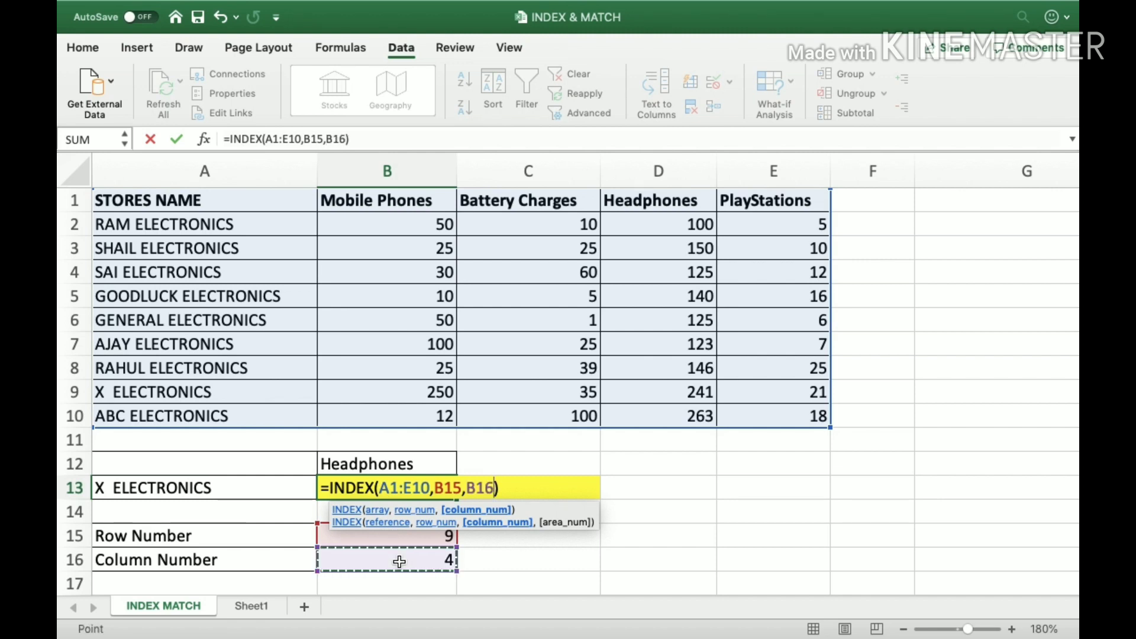
key(Return)
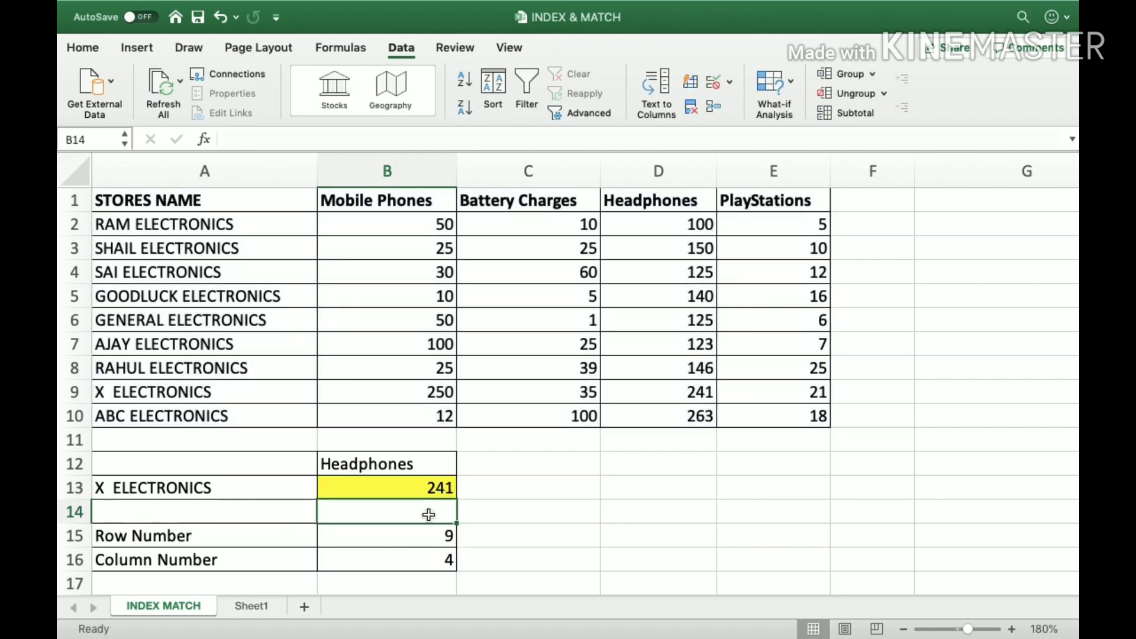
click(443, 460)
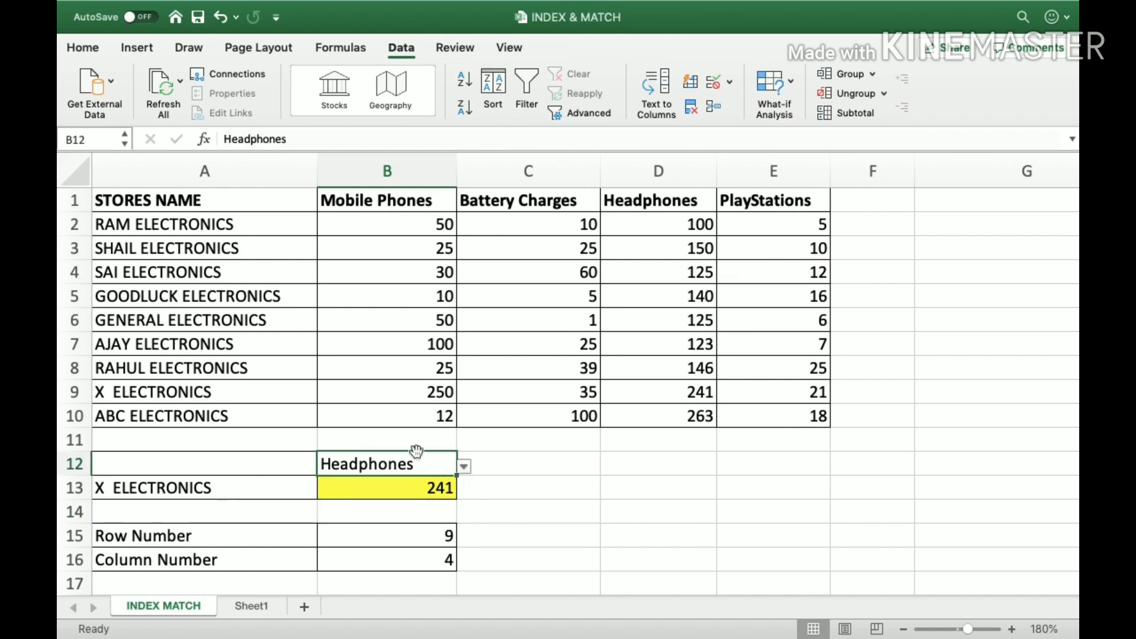
click(664, 401)
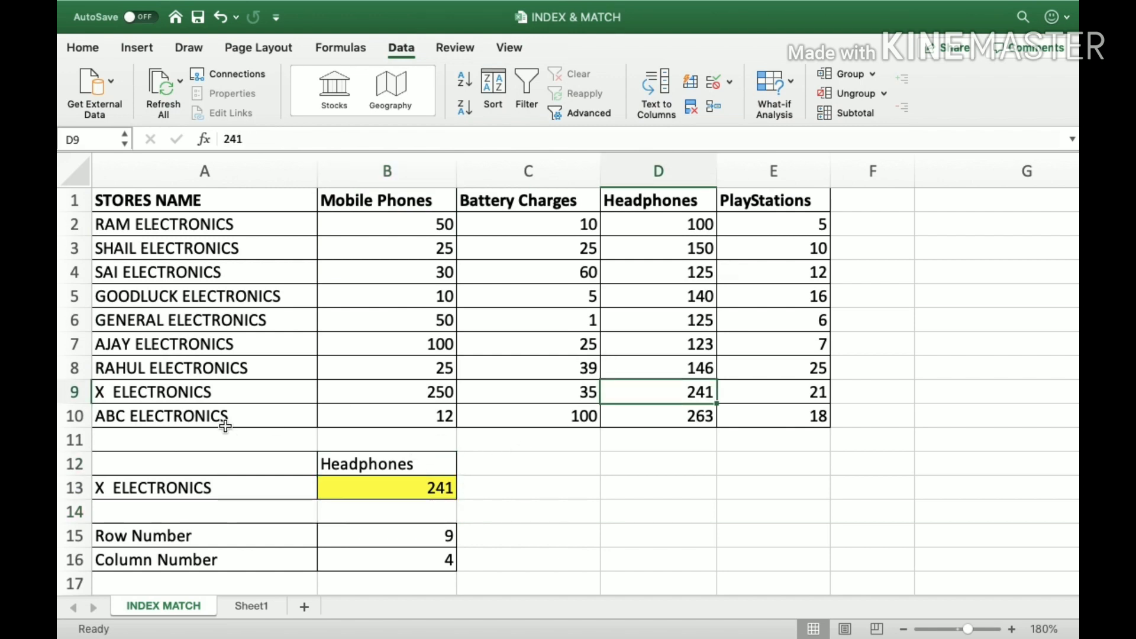
click(217, 399)
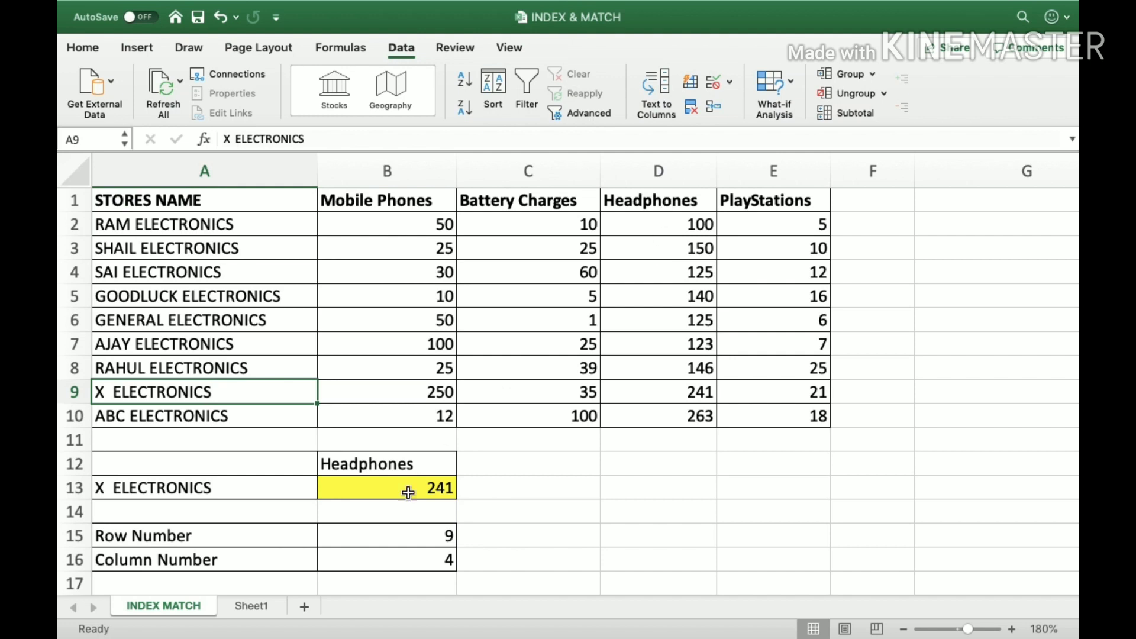
- Switch the product in B12 to PlayStations and compare the lookup result with cell E9
click(421, 468)
click(469, 468)
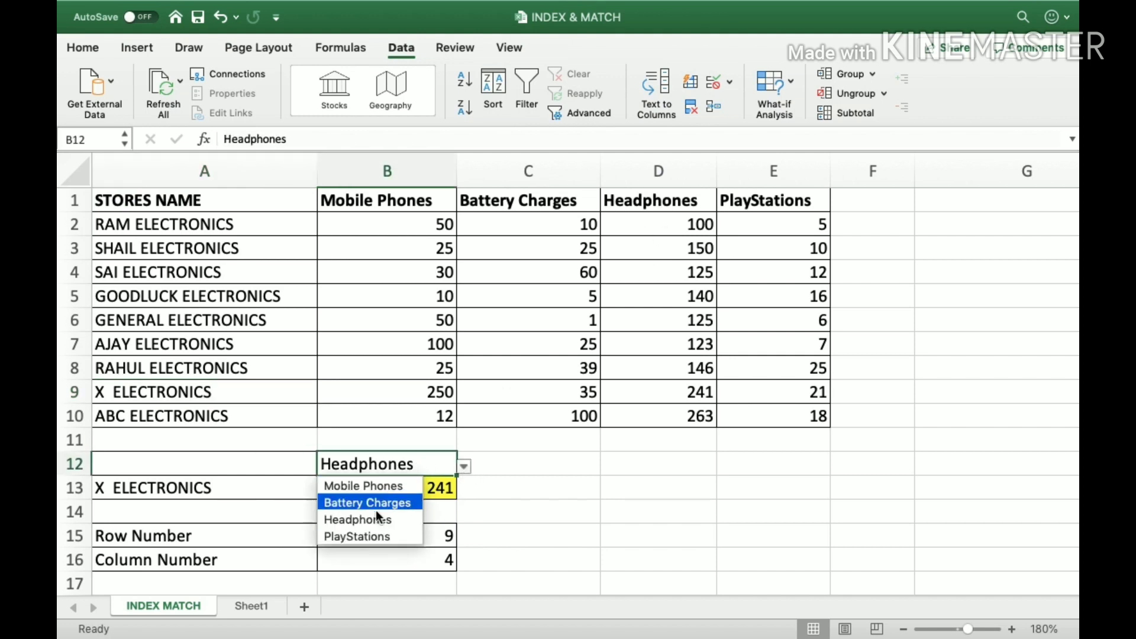
click(364, 533)
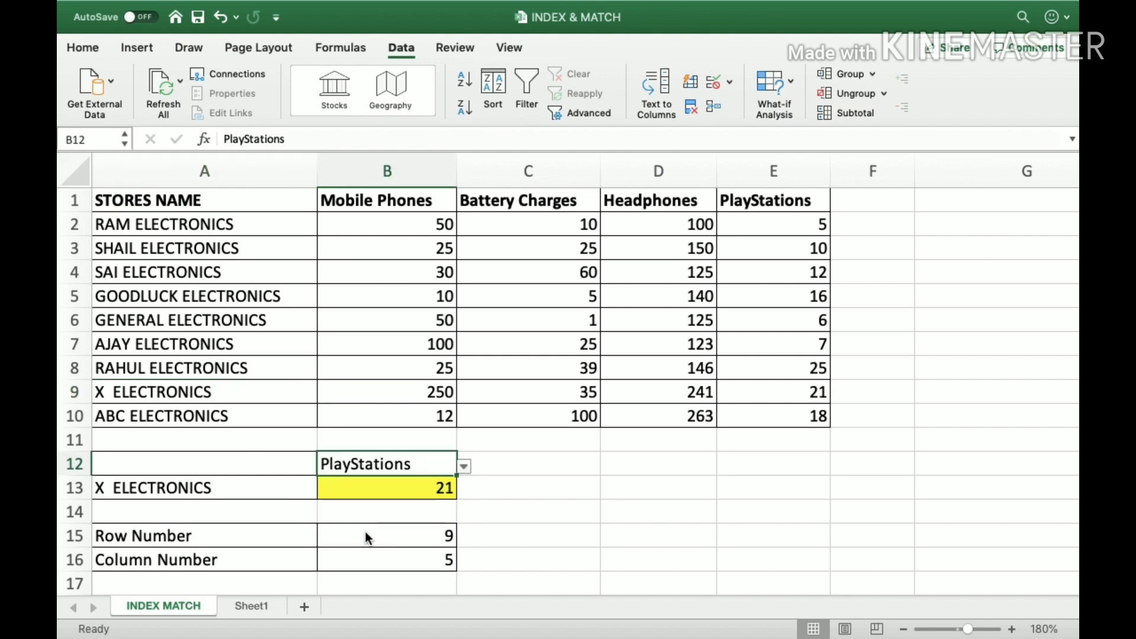
click(818, 392)
- Switch the product in B12 to Mobile Phones and compare the lookup result with cell B9
click(412, 464)
click(463, 466)
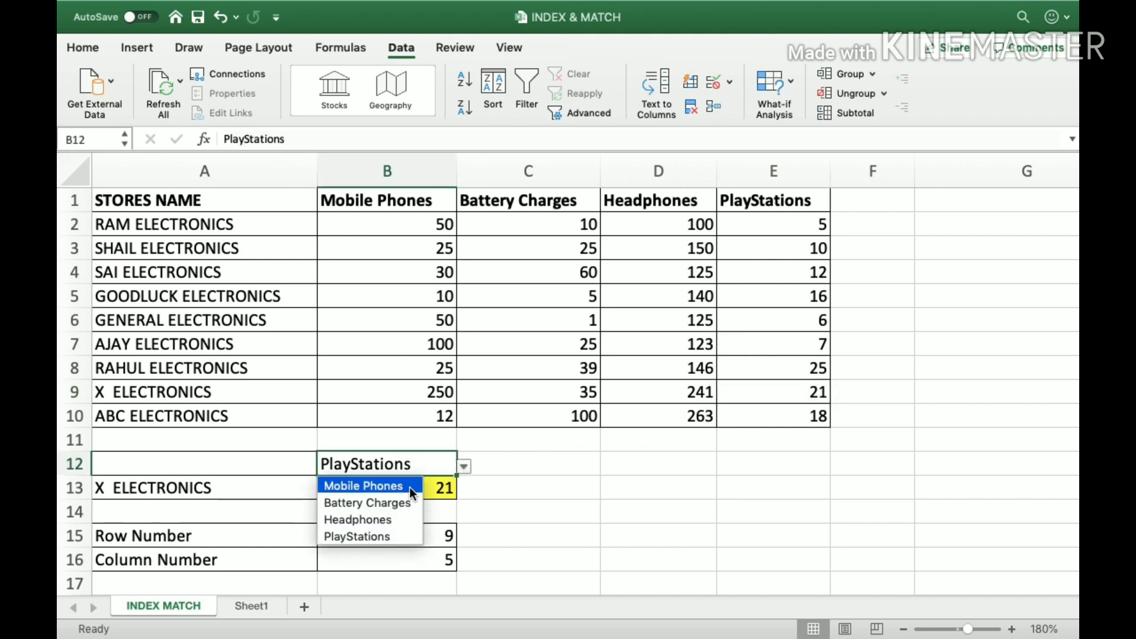
click(409, 486)
click(443, 394)
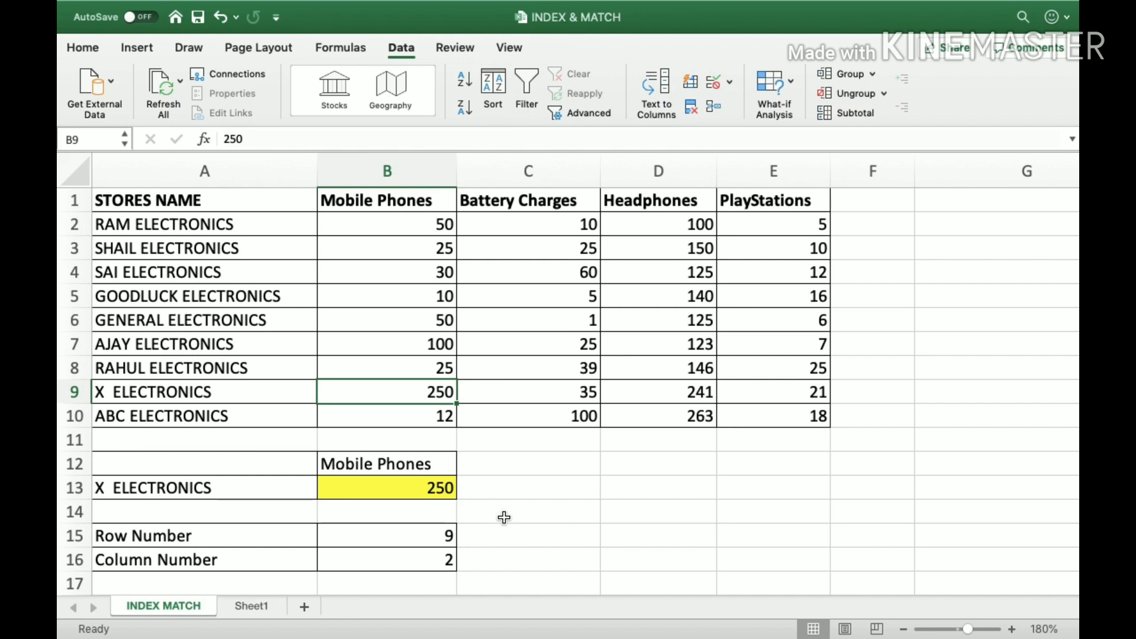
- Review how the INDEX formula in B13 relies on the MATCH formulas in helper cells B15 and B16
click(403, 496)
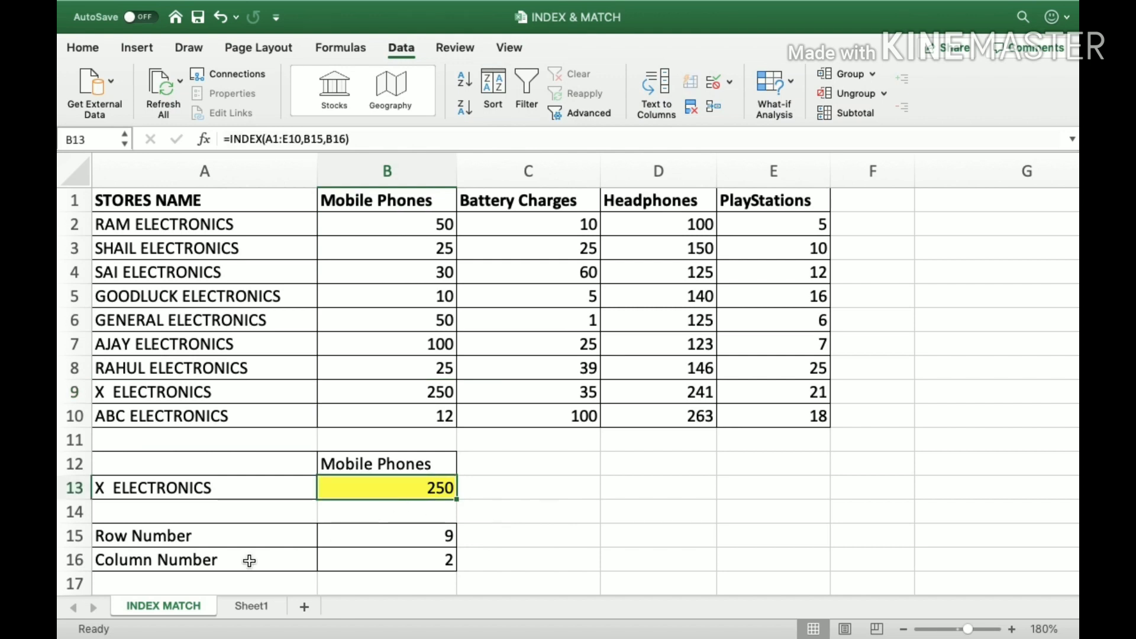
drag(82, 536, 82, 560)
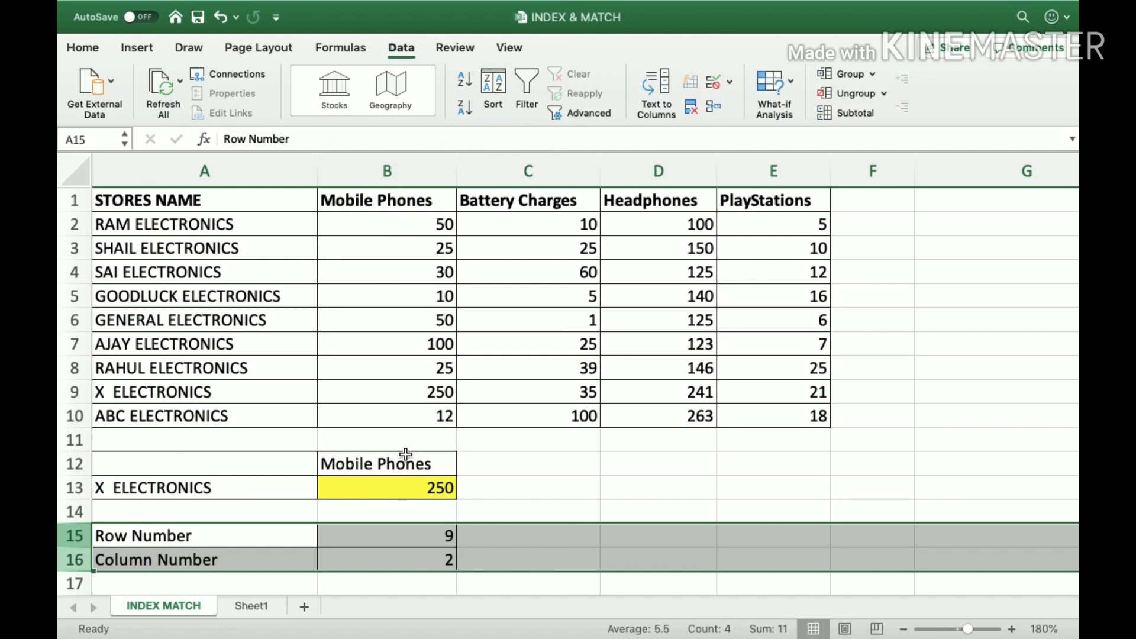
click(398, 489)
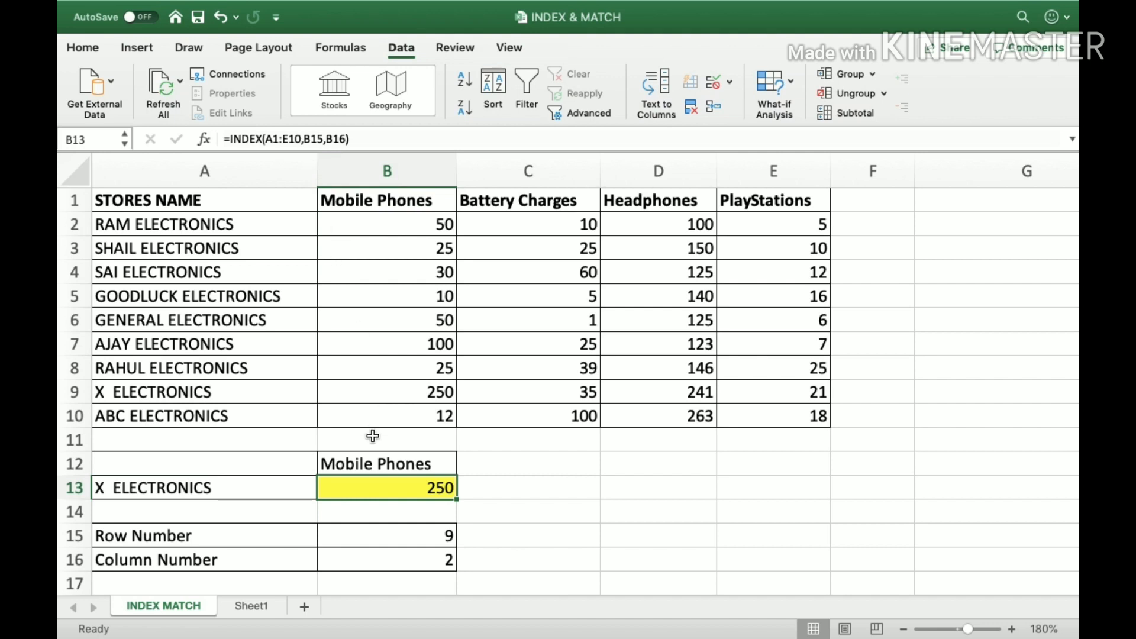
click(367, 542)
click(365, 569)
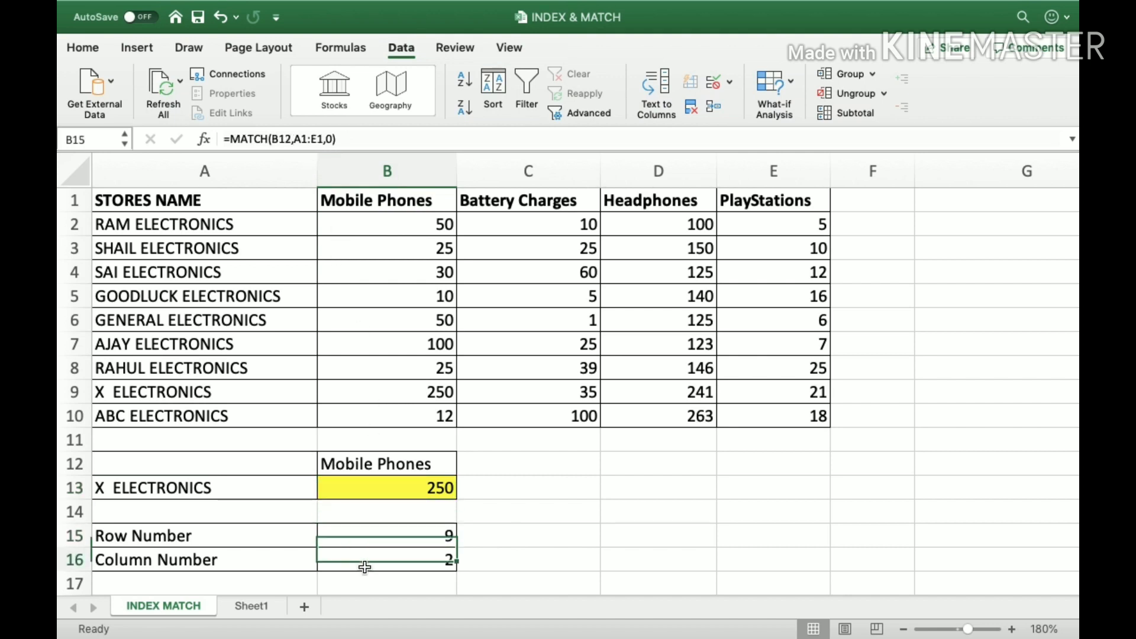
click(368, 538)
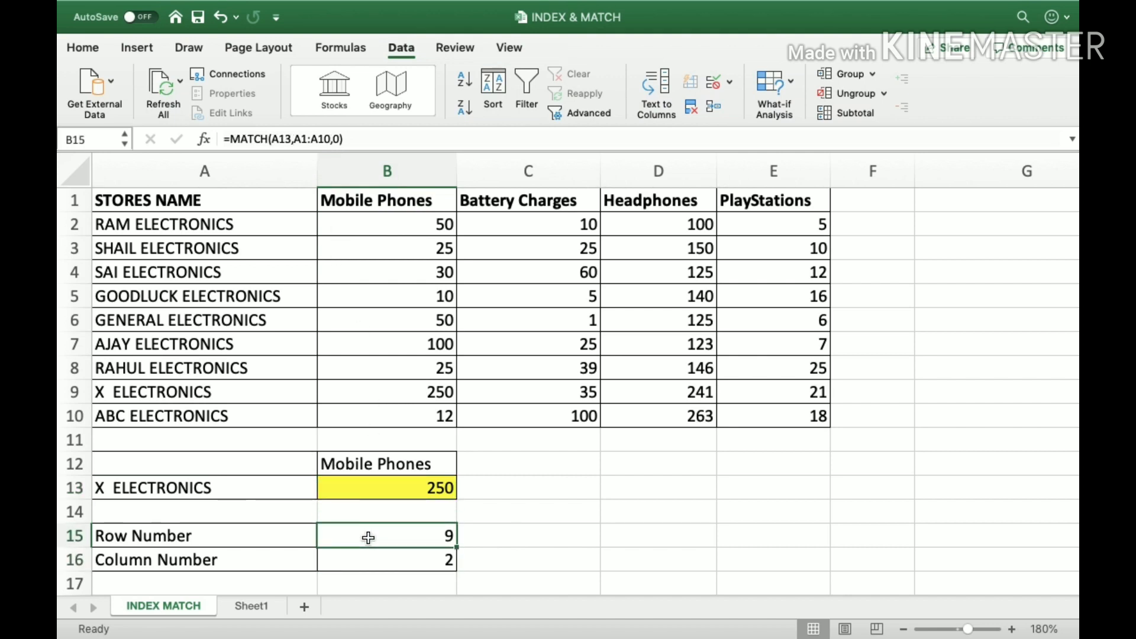
click(374, 493)
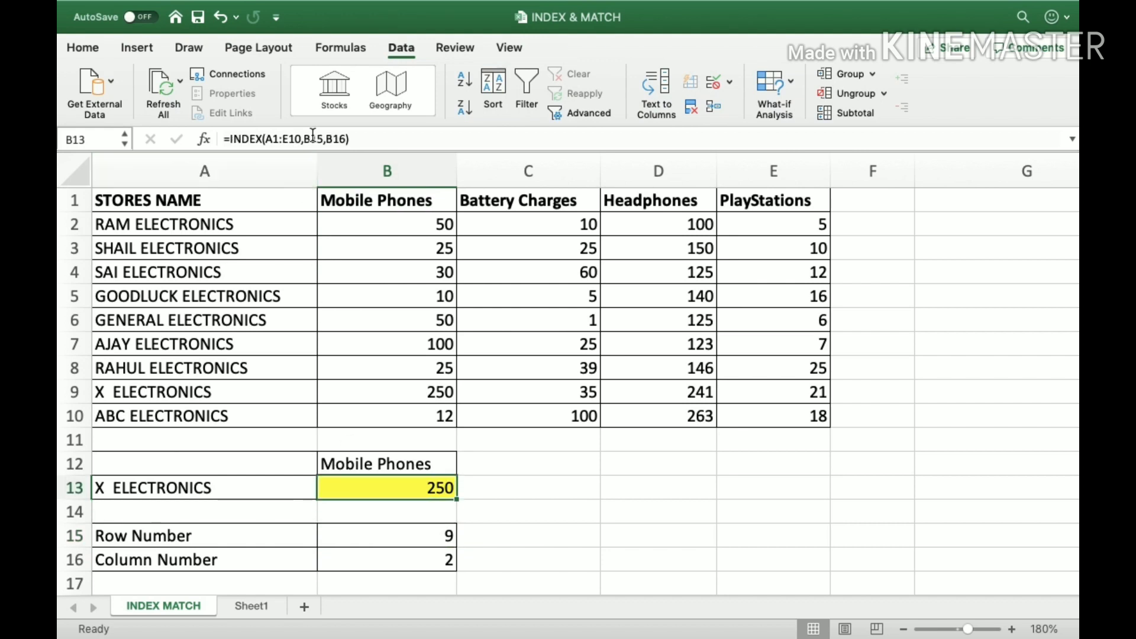
- Replace the B15 reference in B13's INDEX formula with MATCH(A13,A1:A10,0) as the row number
drag(307, 139, 323, 139)
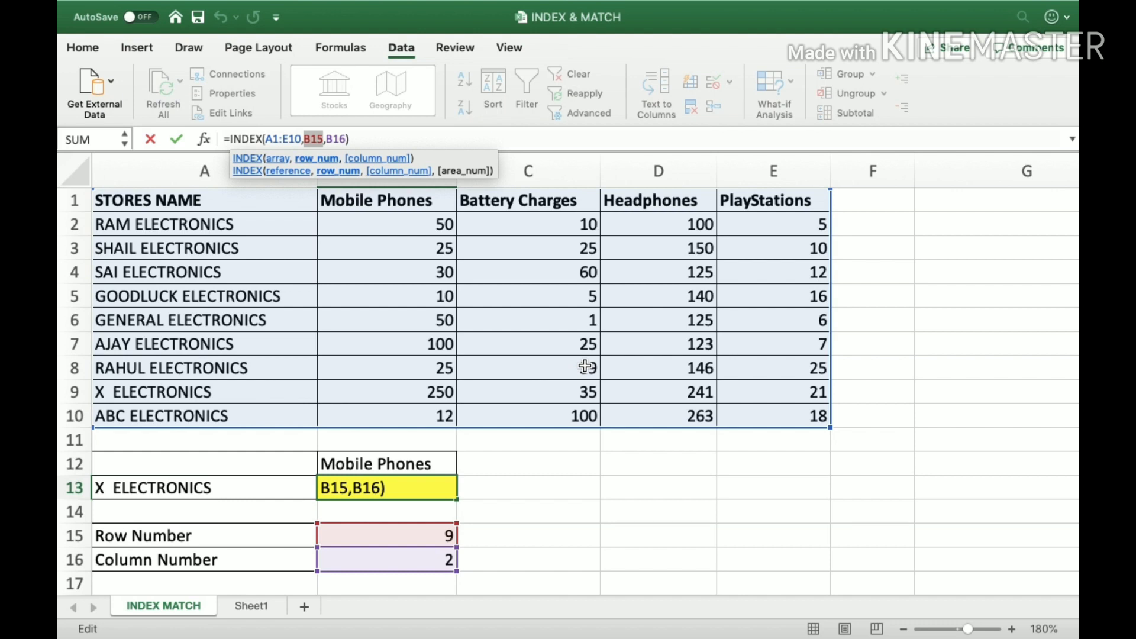
key(BackSpace)
text(MAT)
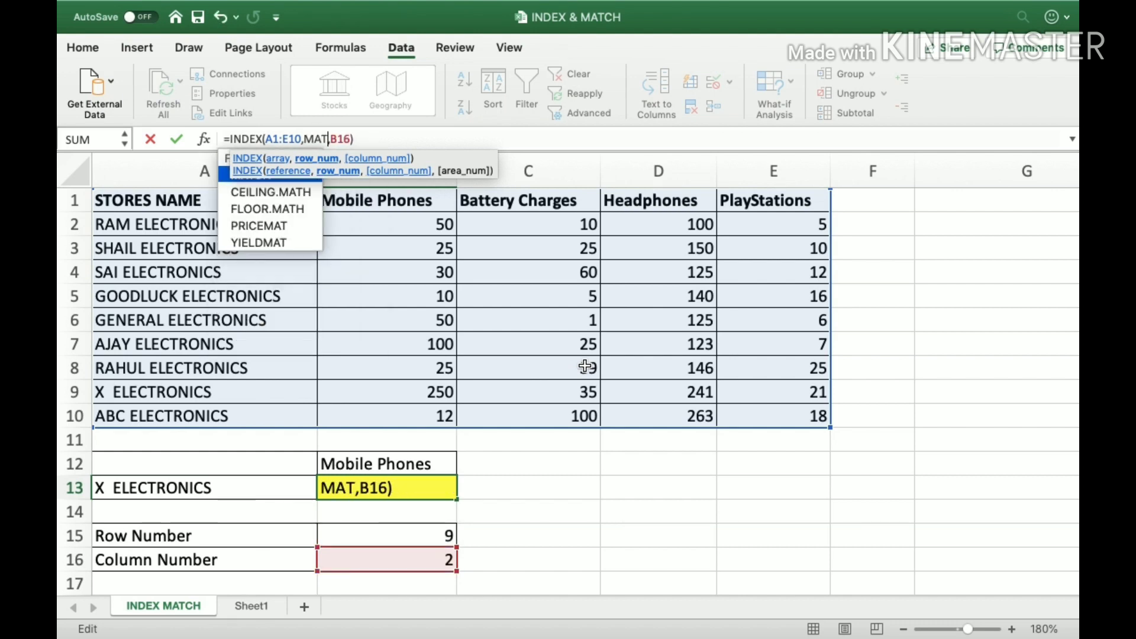
key(Tab)
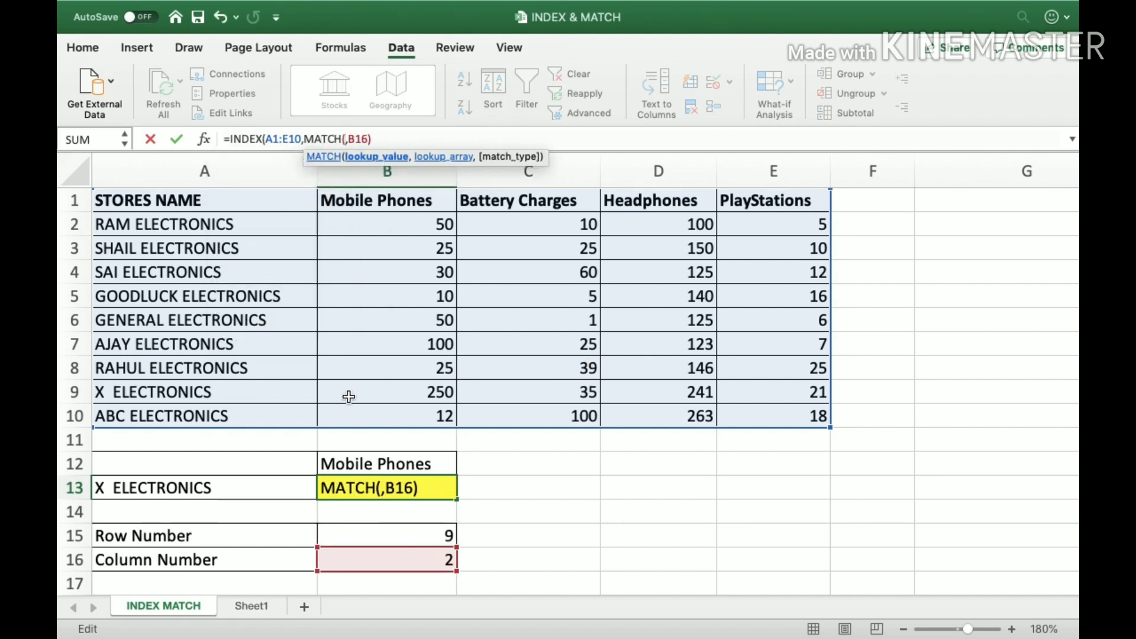
click(247, 493)
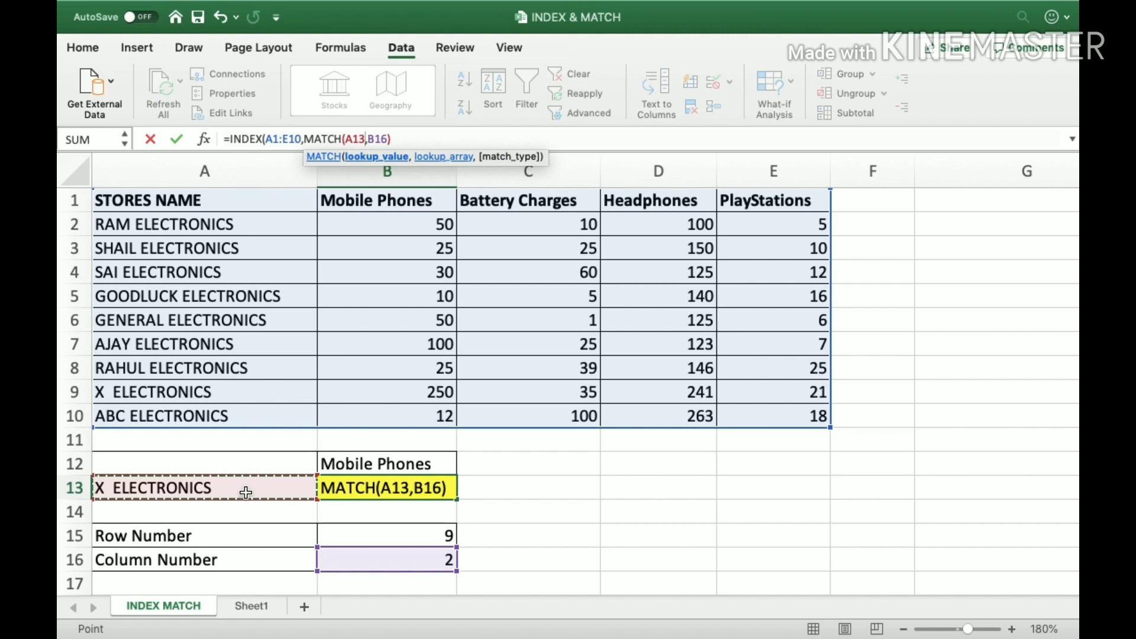
text(,)
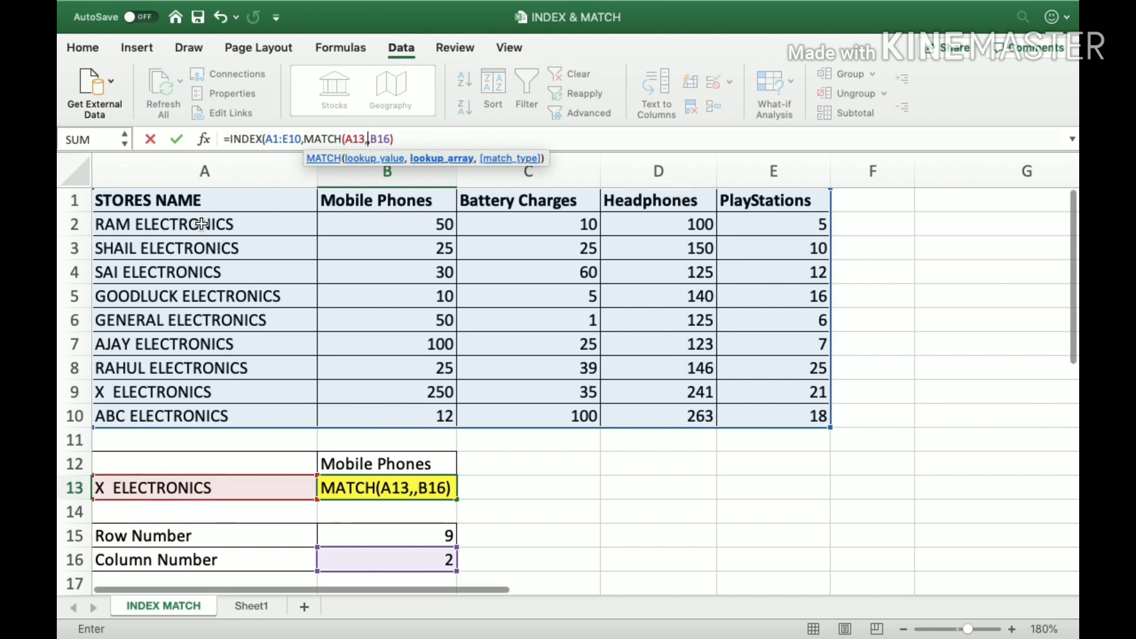
drag(204, 198, 202, 415)
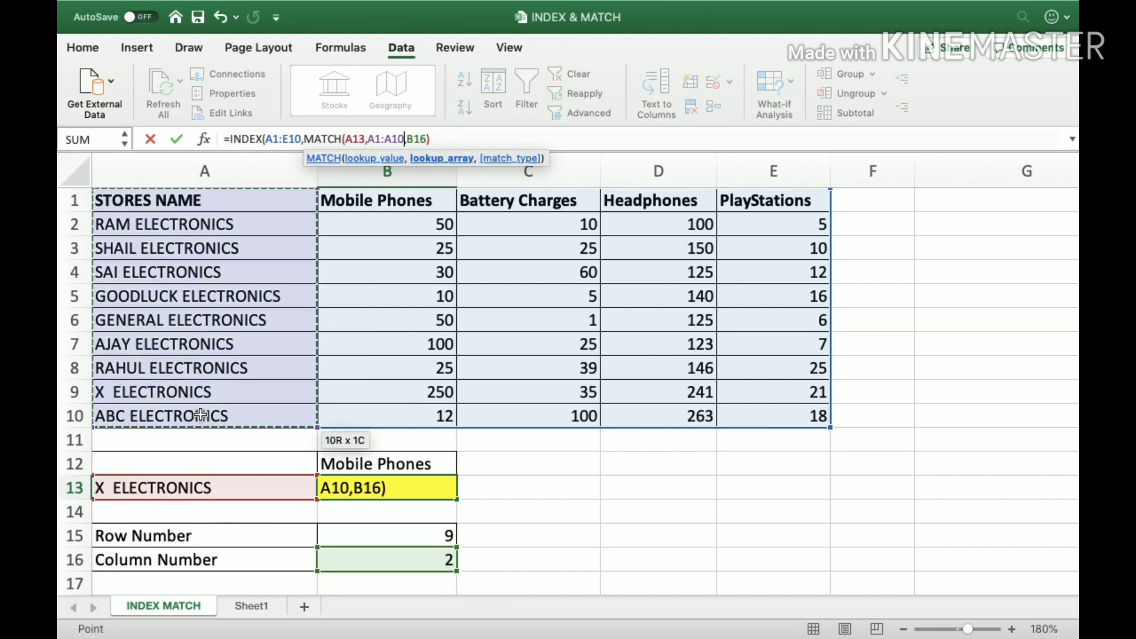
text(,0)
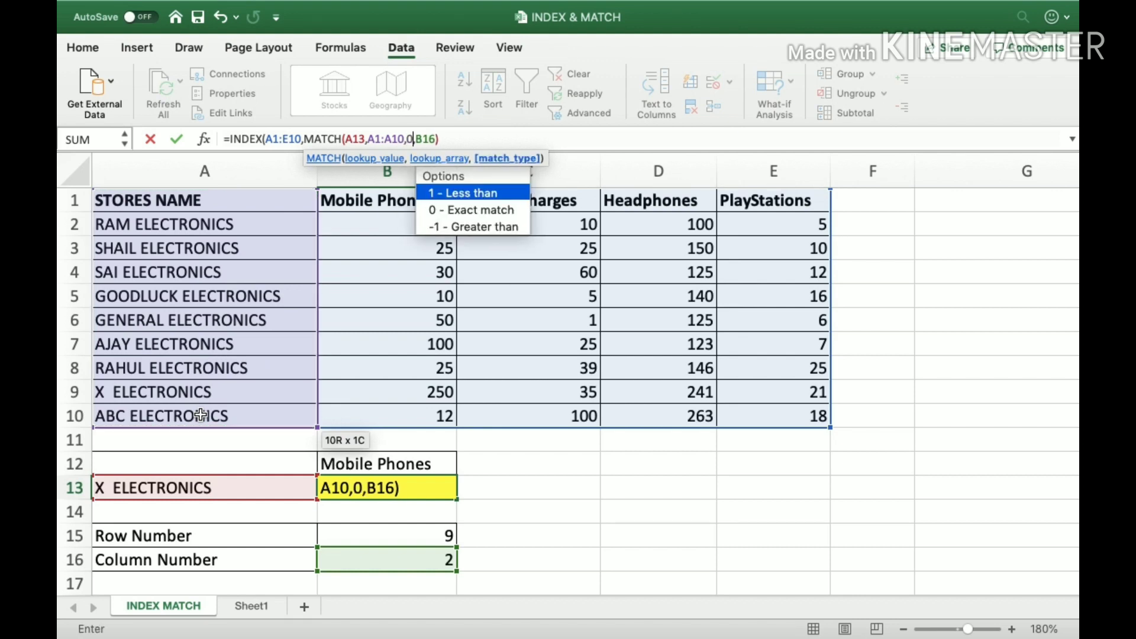
text(),)
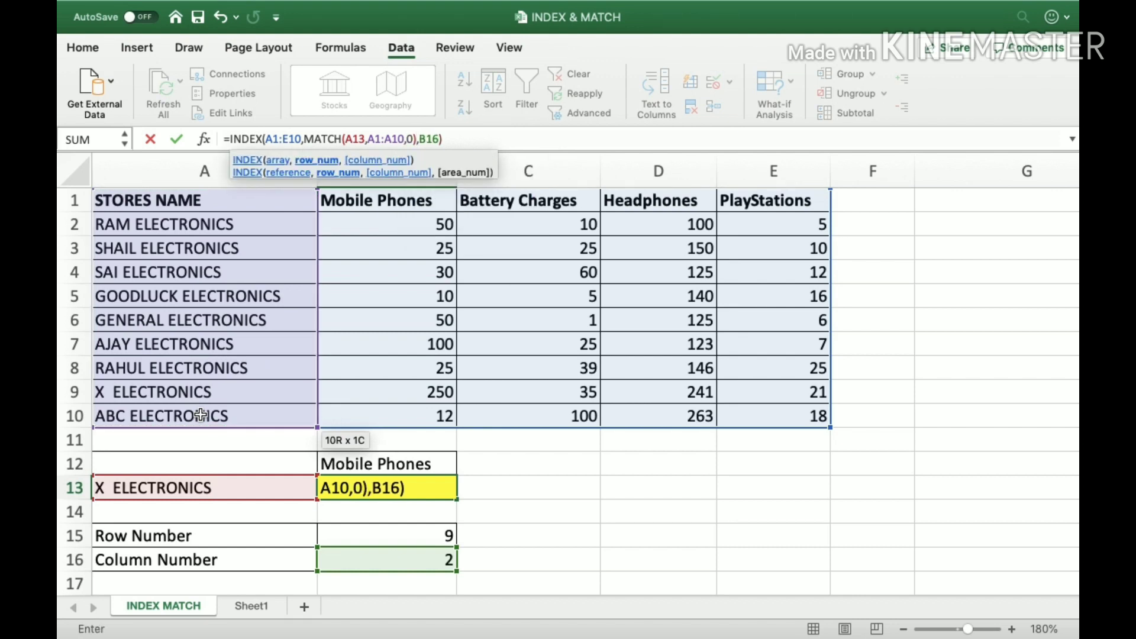
key(Return)
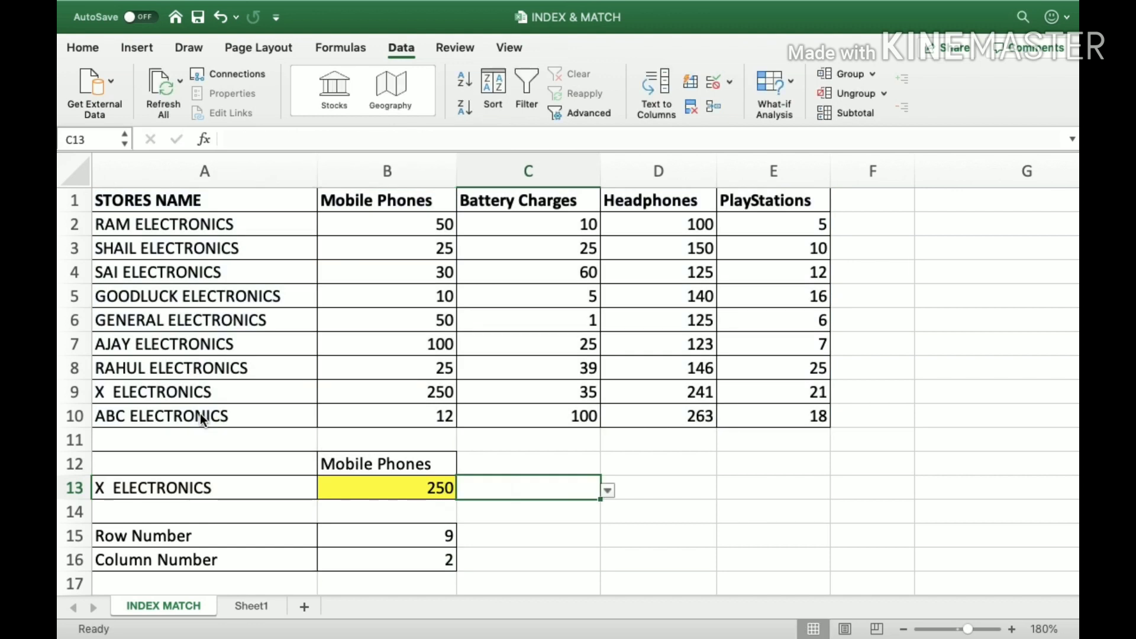
key(Up)
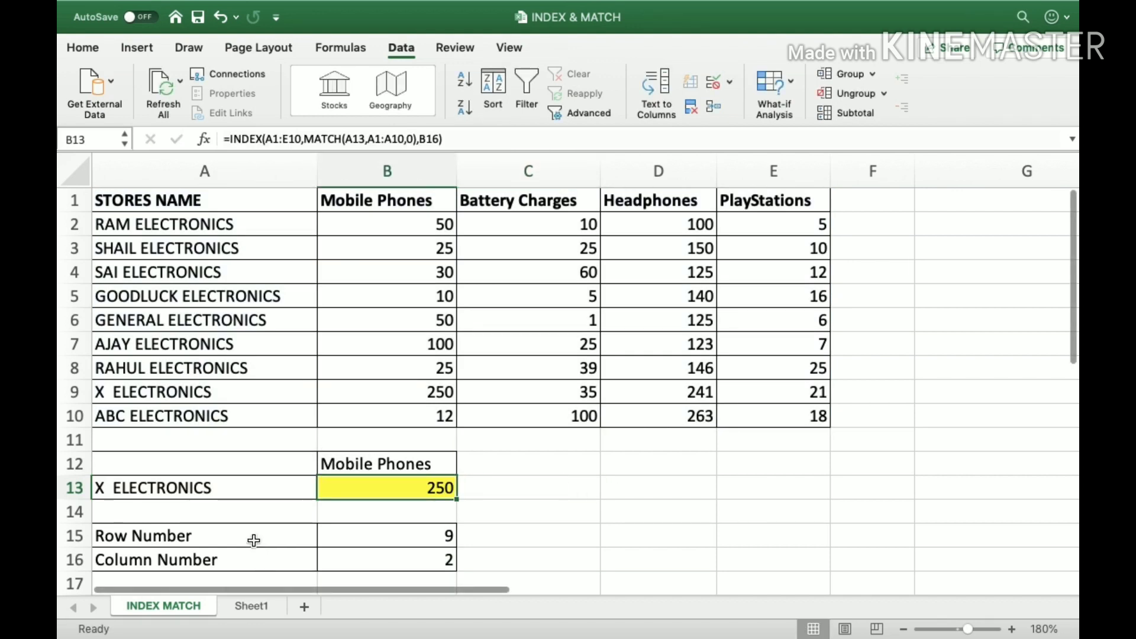
- Switch the store in A13 to SHAIL ELECTRONICS and compare the lookup result with cell B3
click(254, 486)
click(323, 489)
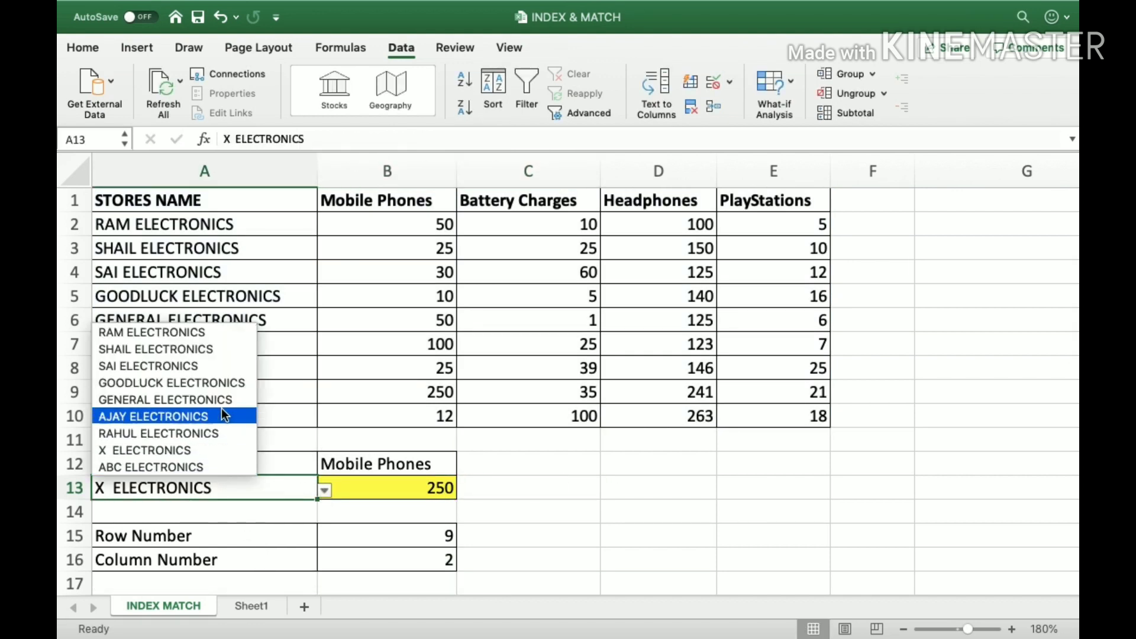
click(214, 352)
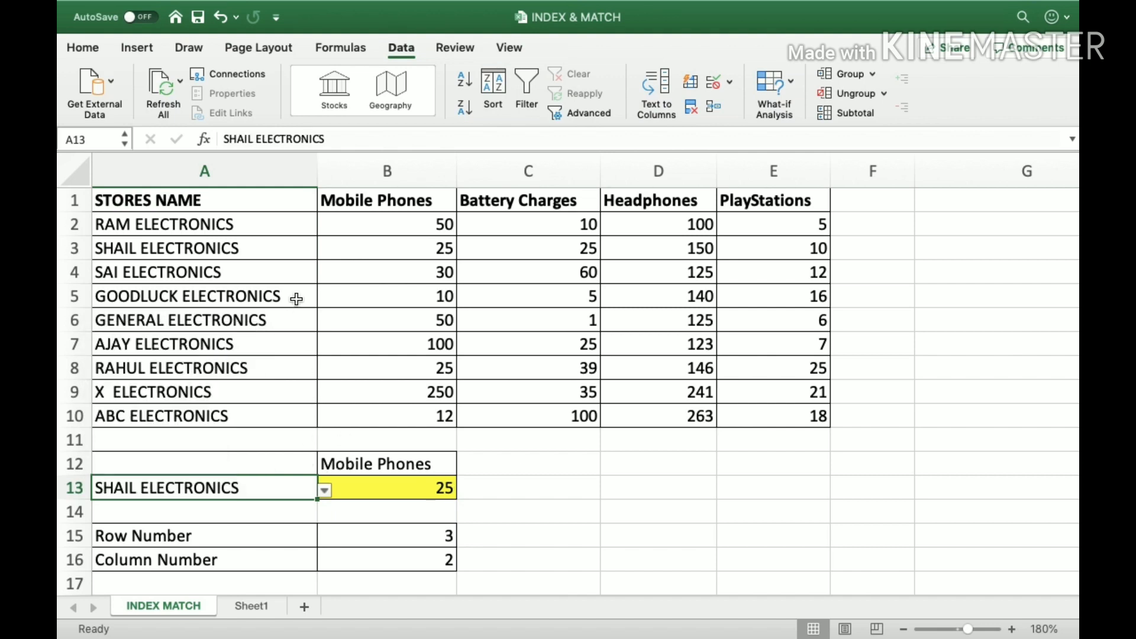
click(438, 247)
- Switch the store in A13 to ABC ELECTRONICS to test the nested row lookup
click(296, 487)
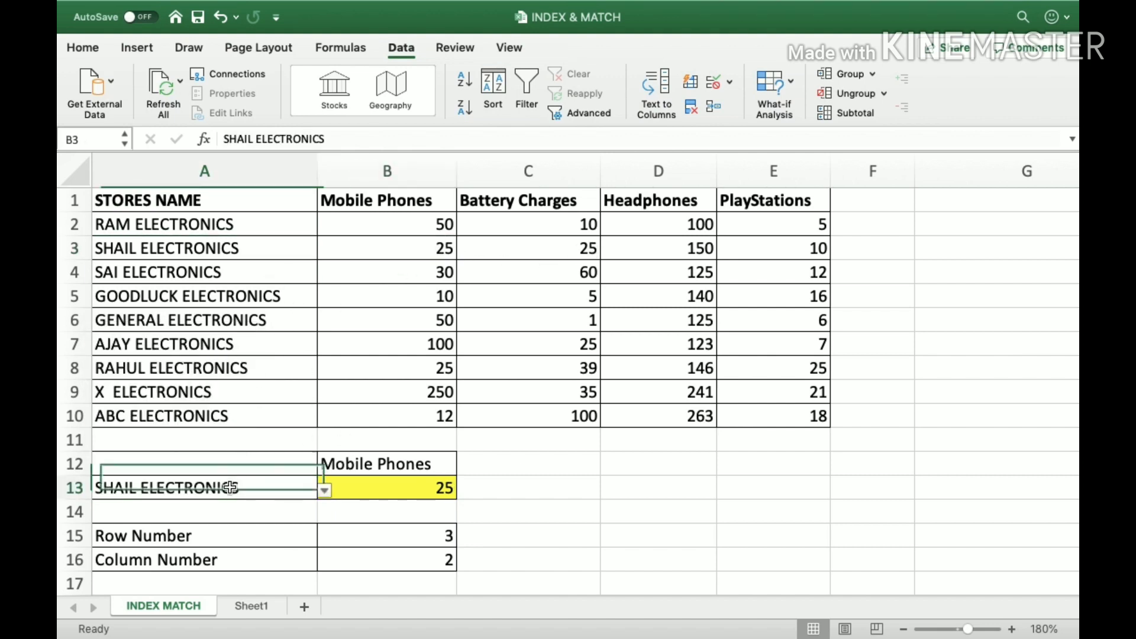
click(324, 489)
click(233, 467)
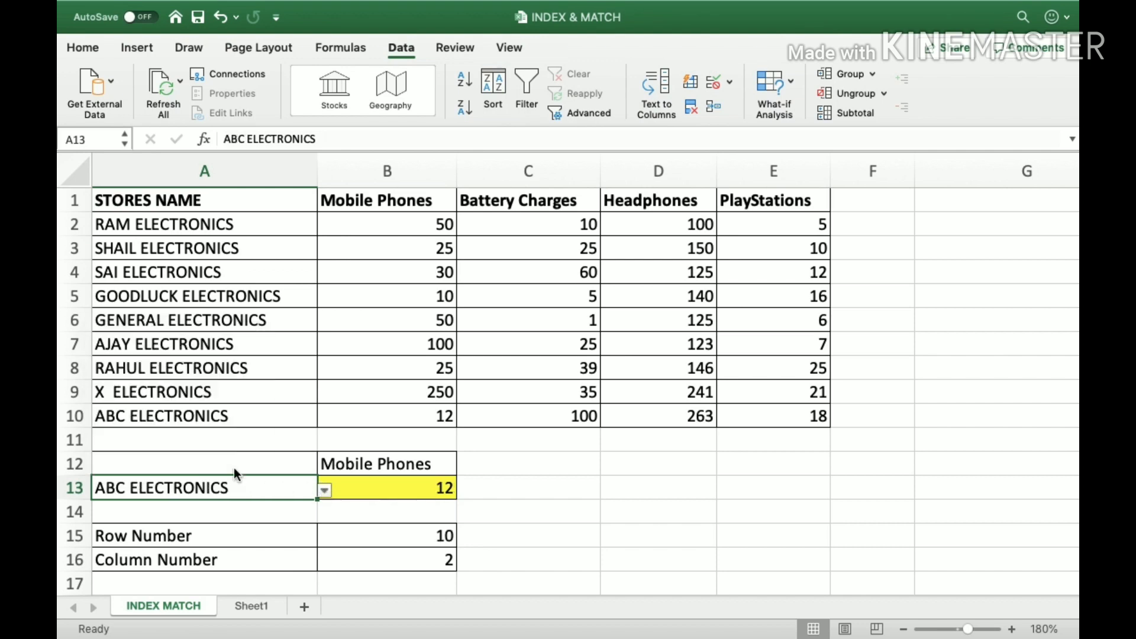
- Replace the B16 reference in B13 with a nested MATCH to give =INDEX(A1:E10,MATCH(A13,A1:A10,0),MATCH(B12,A1:E1,0))
click(428, 488)
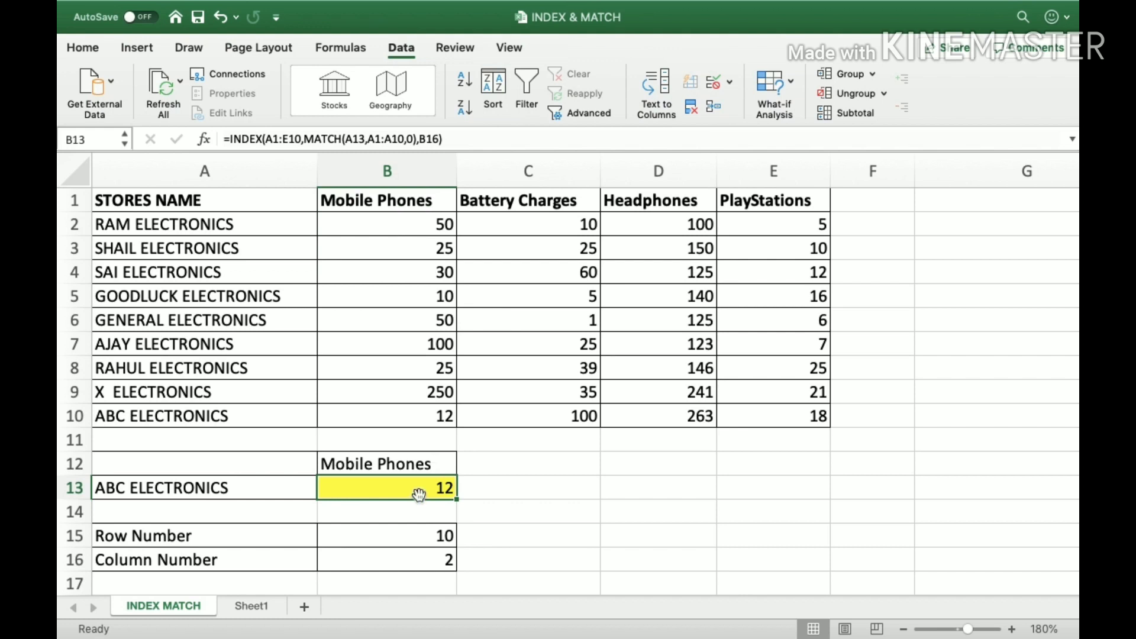
click(418, 138)
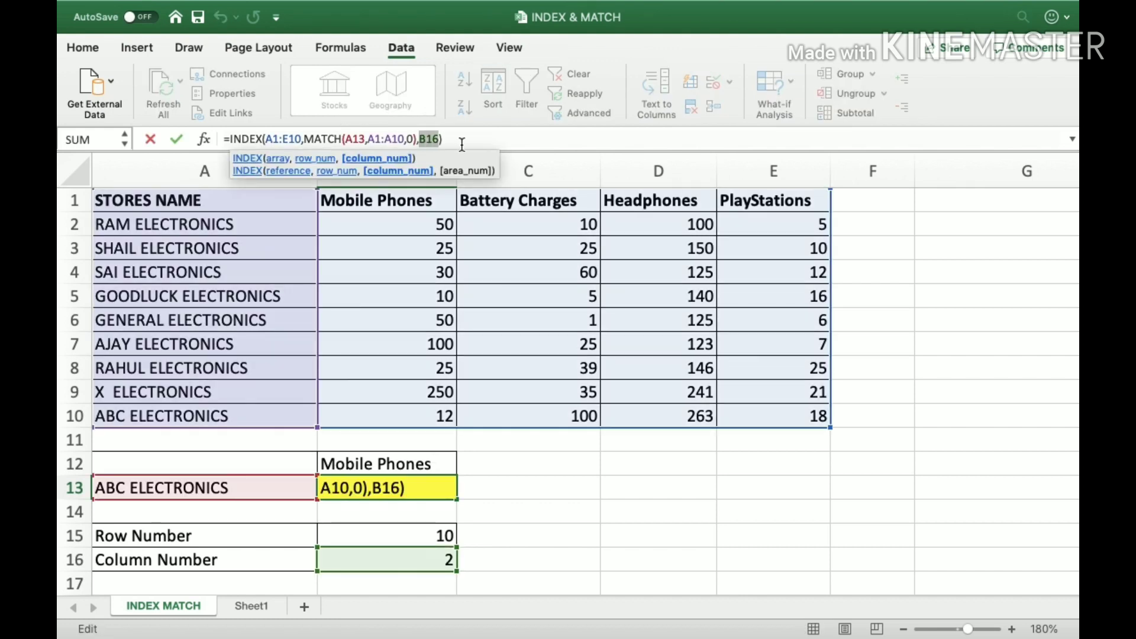
text(MA)
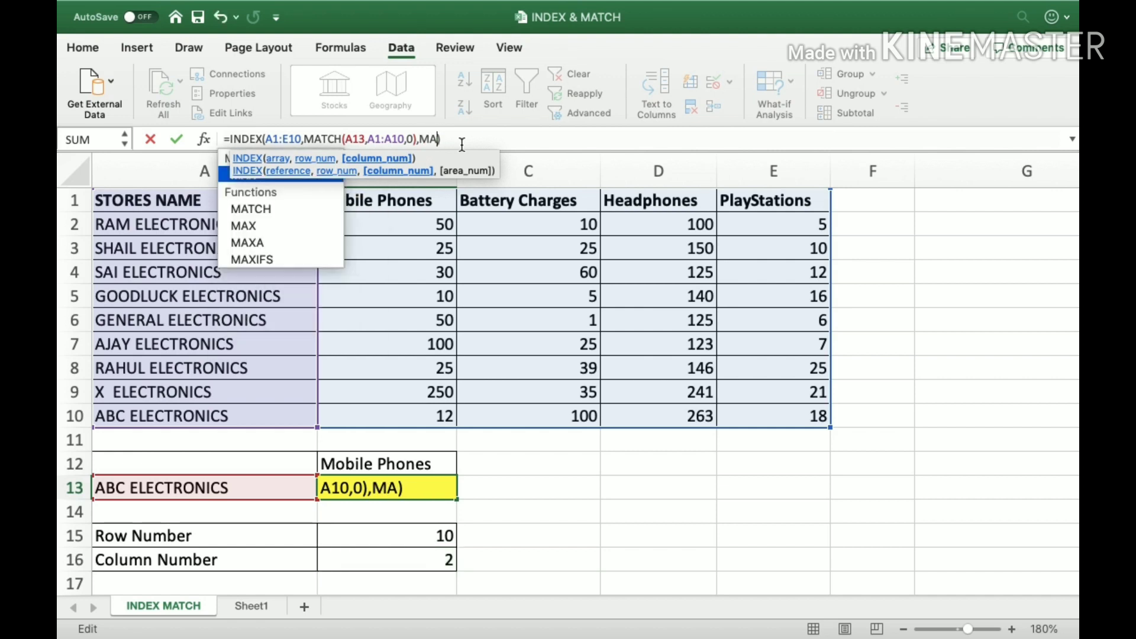
text(TCH)
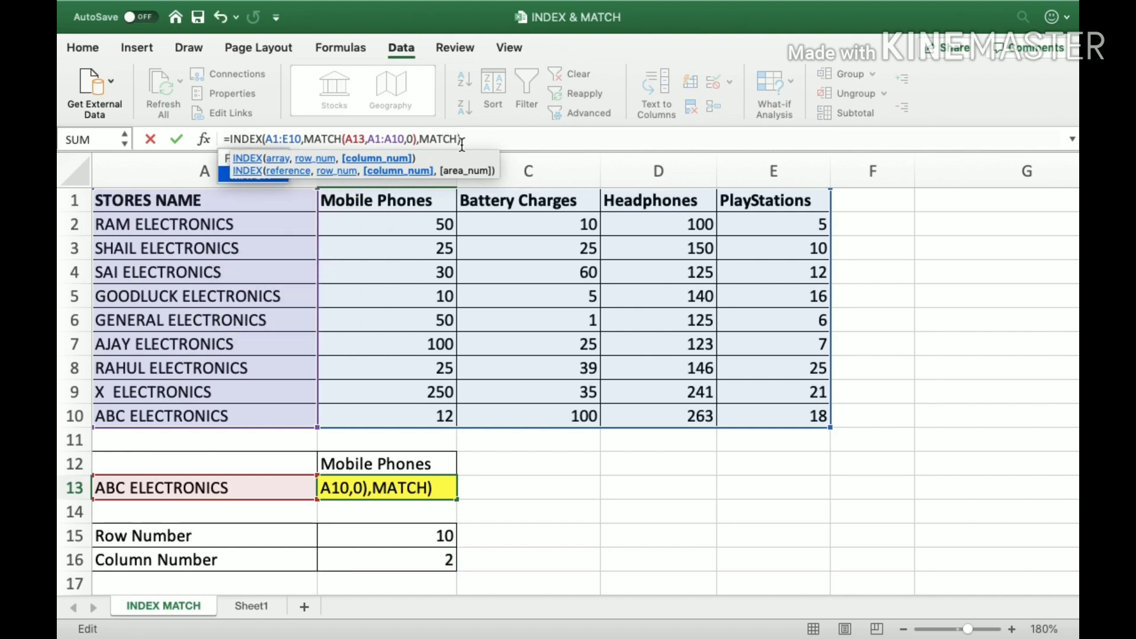
text(()
click(365, 465)
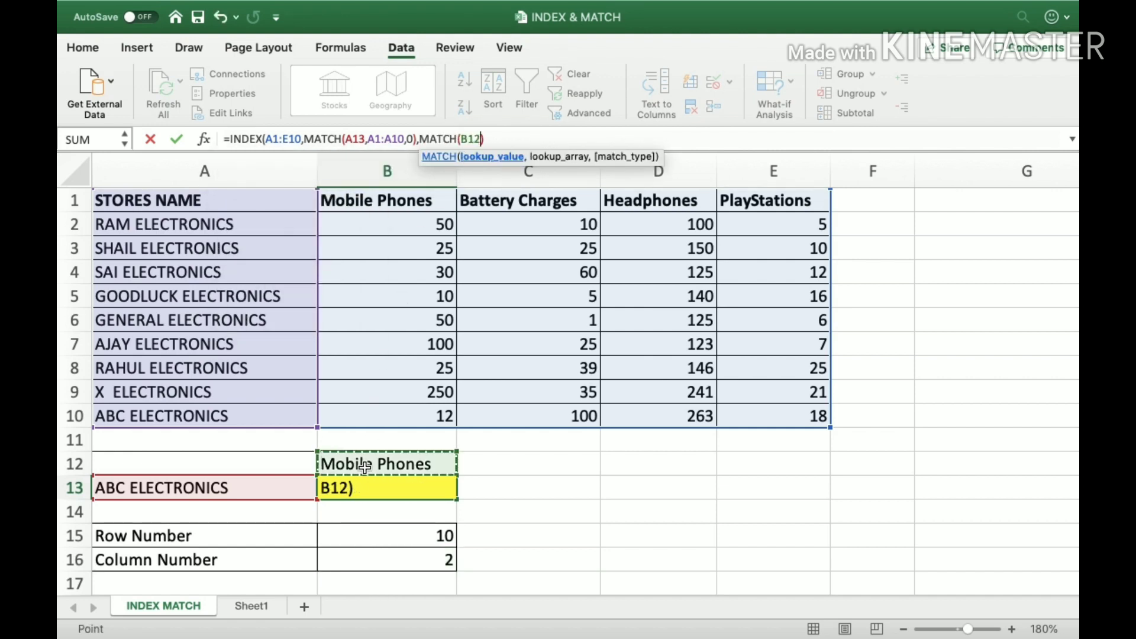
text(,)
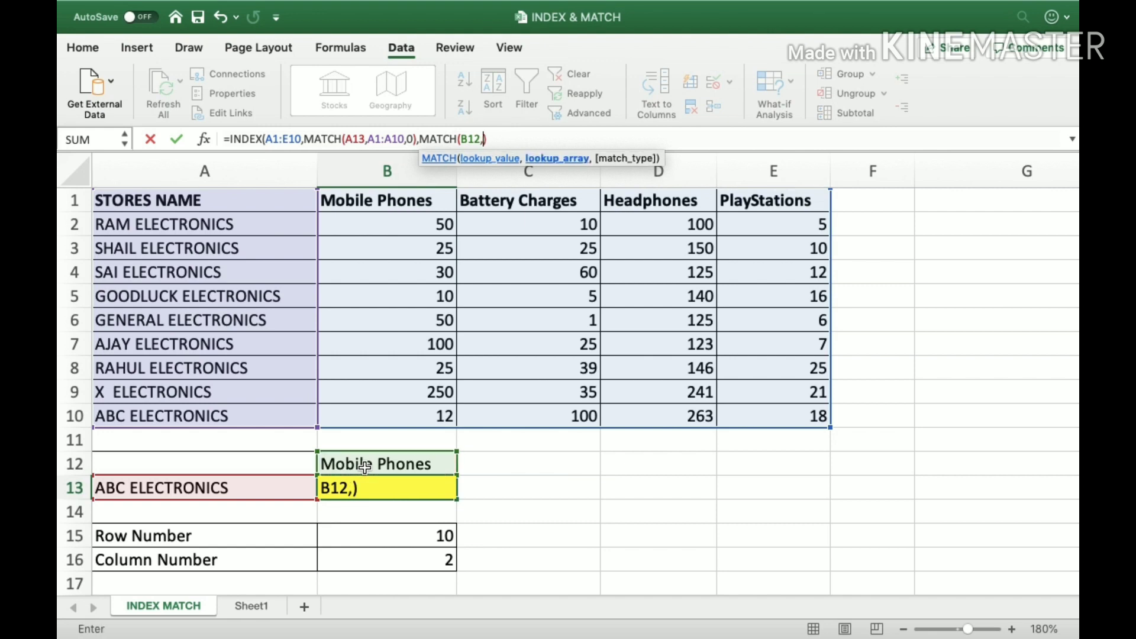
drag(279, 199, 769, 201)
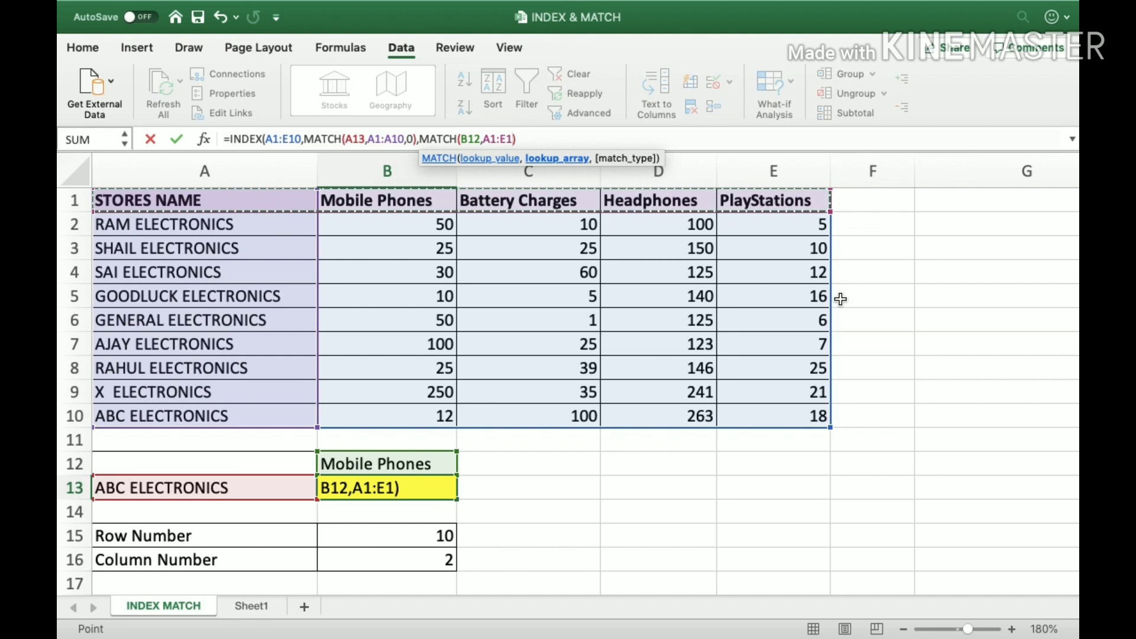
text(,0))
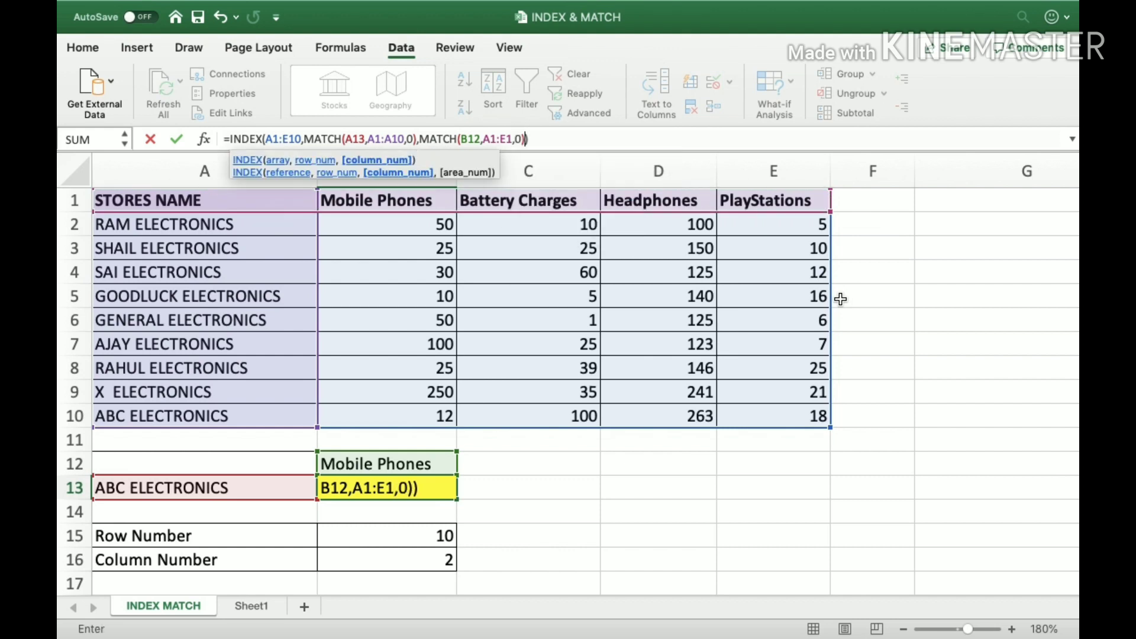
key(Return)
key(Up)
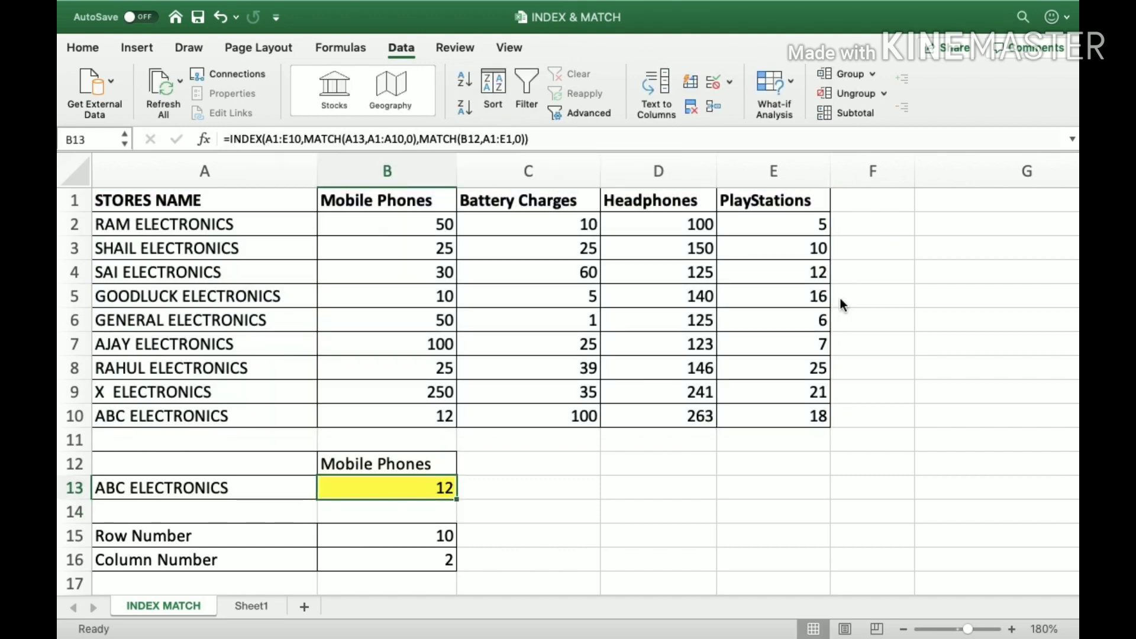
- Switch the product in B12 to Battery Charges to test the nested column lookup
click(261, 324)
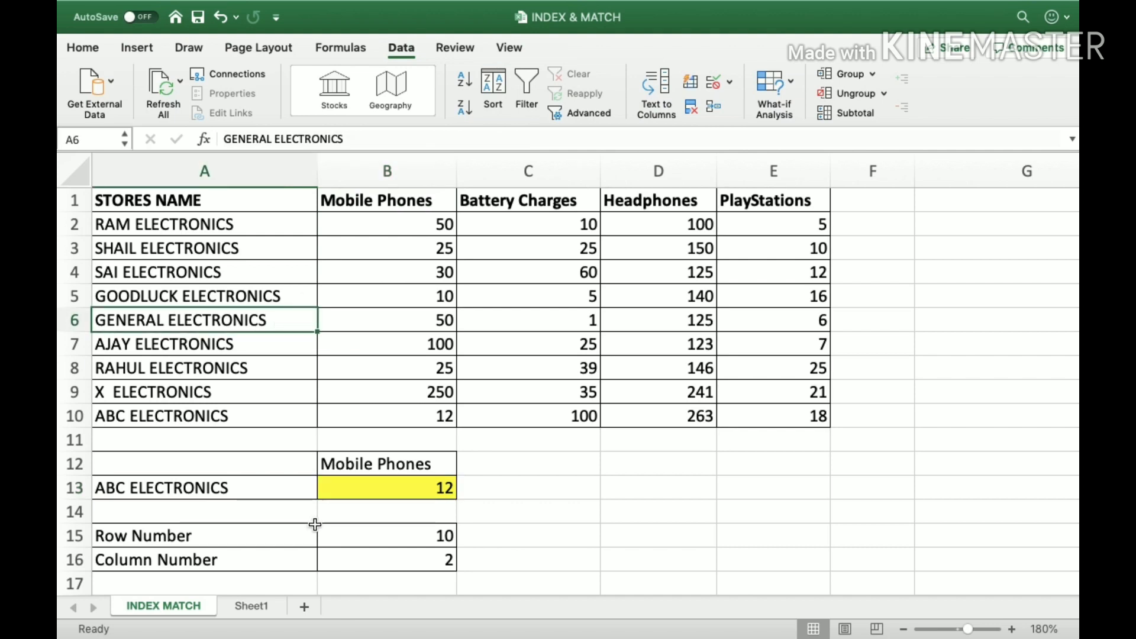
click(322, 467)
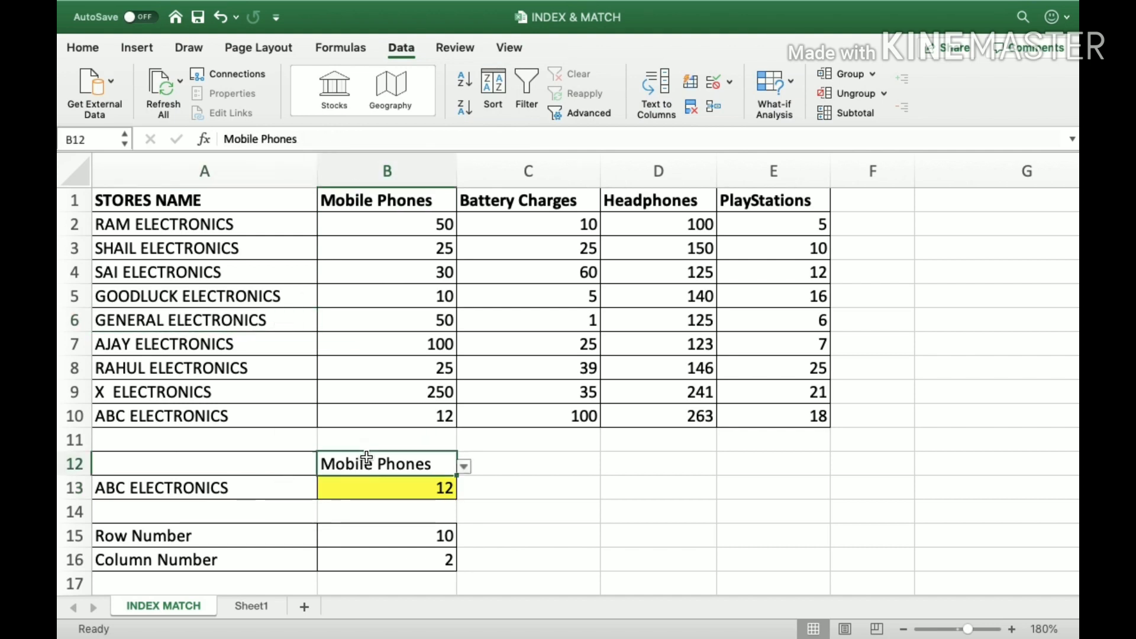
click(464, 468)
click(385, 504)
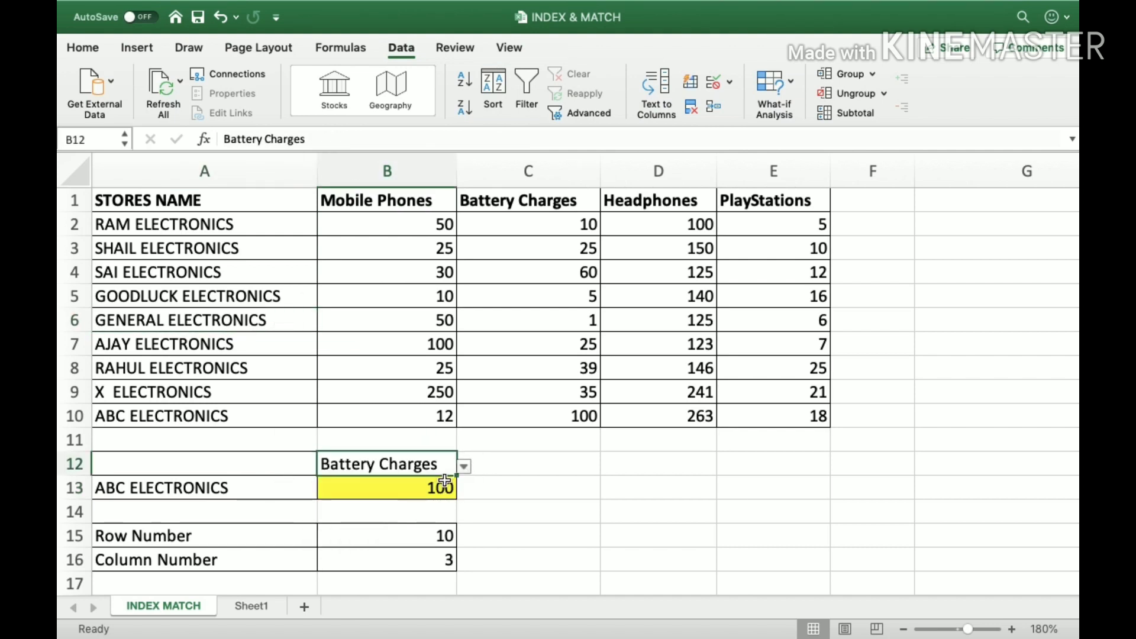
- Switch the product in B12 to Headphones and compare the lookup result with cell D10
click(464, 468)
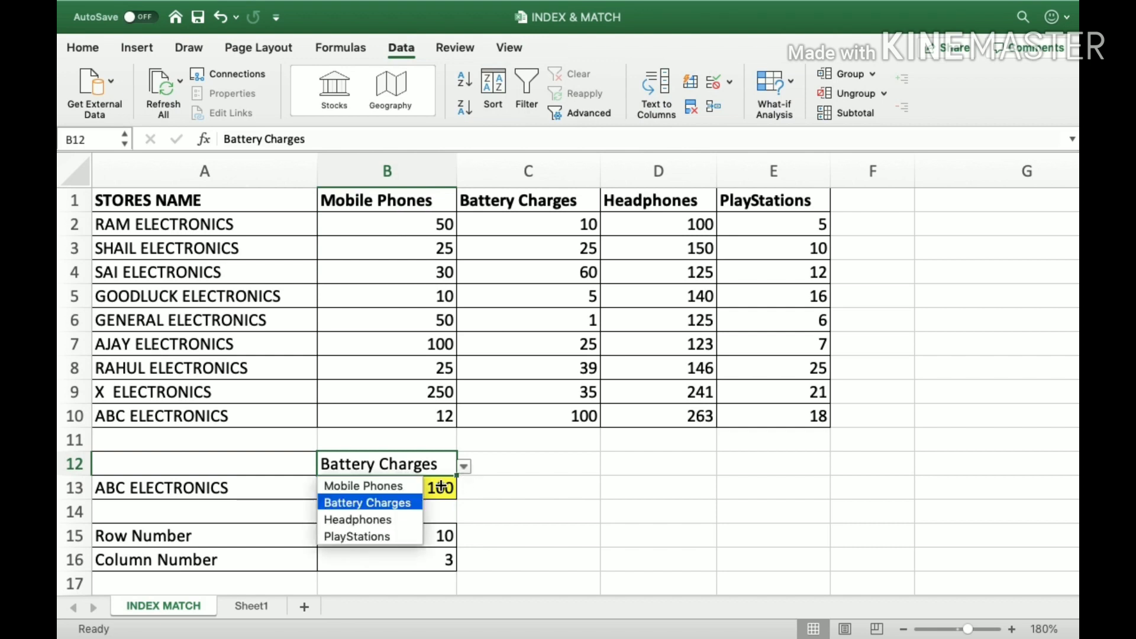
click(408, 517)
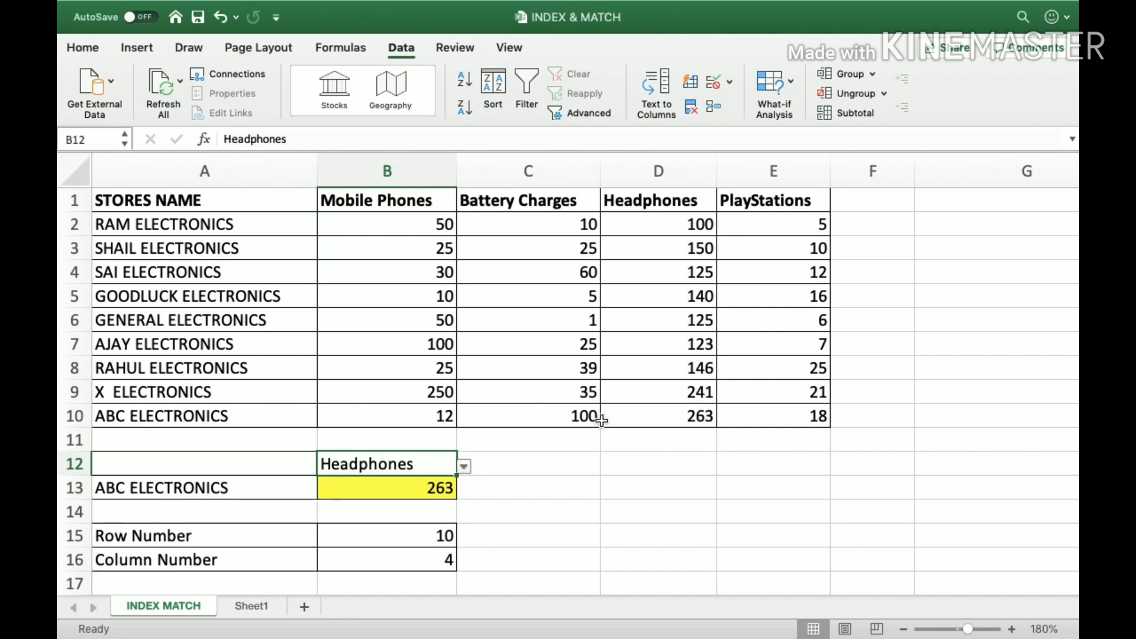
click(668, 419)
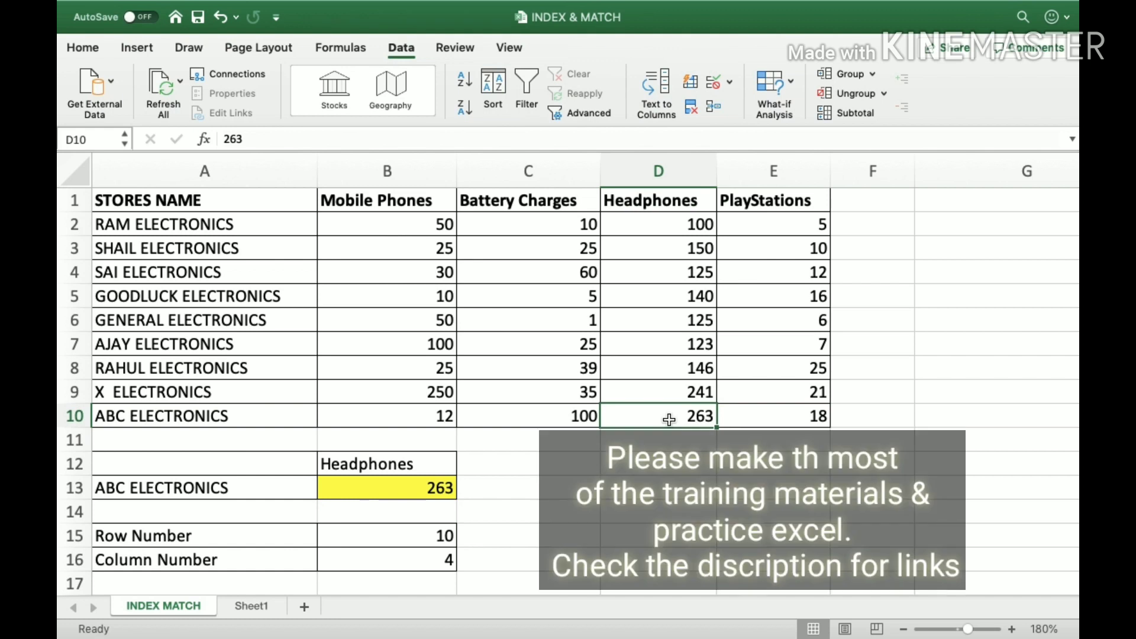